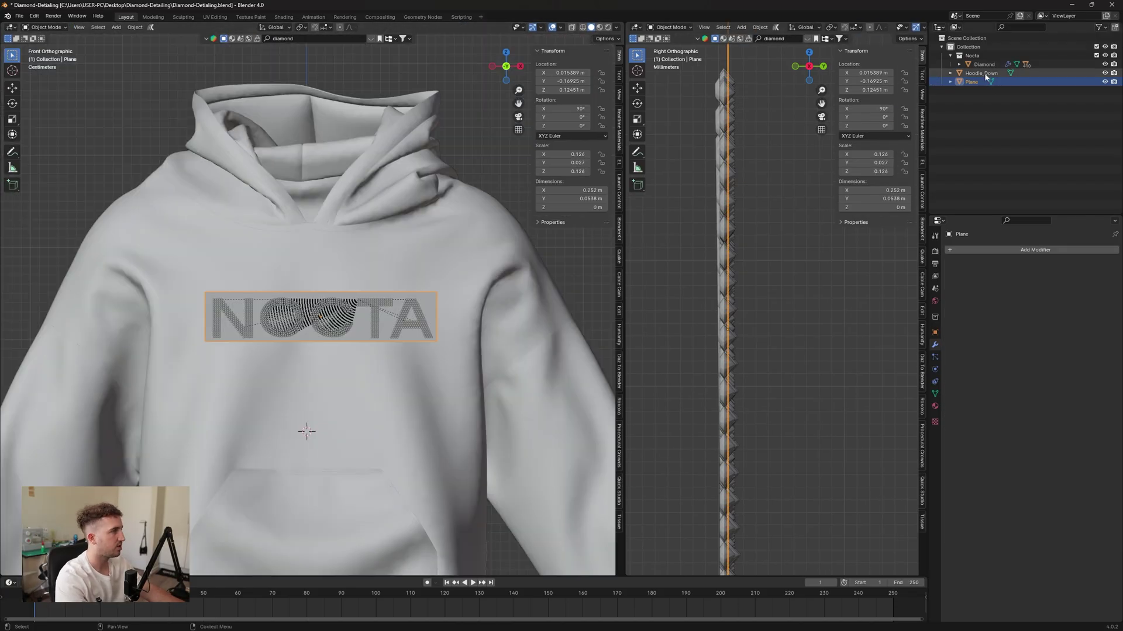
Pick the hoodie as the target of the logo plane's Shrinkwrap modifier and open the wrap method choices.
click(984, 65)
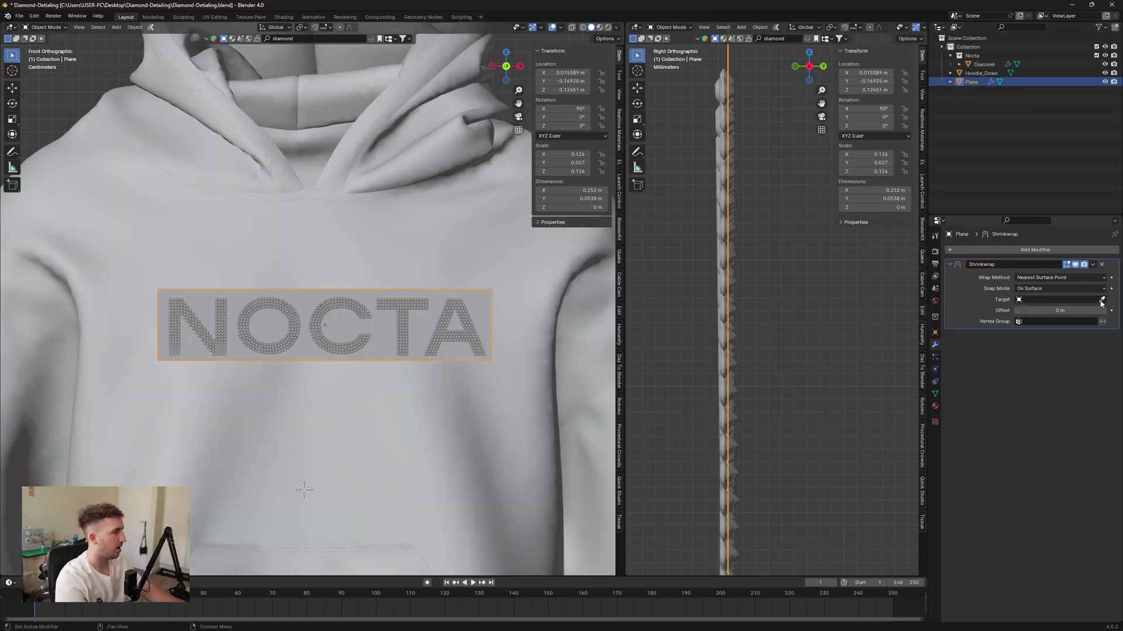
click(1102, 303)
click(318, 360)
click(1059, 277)
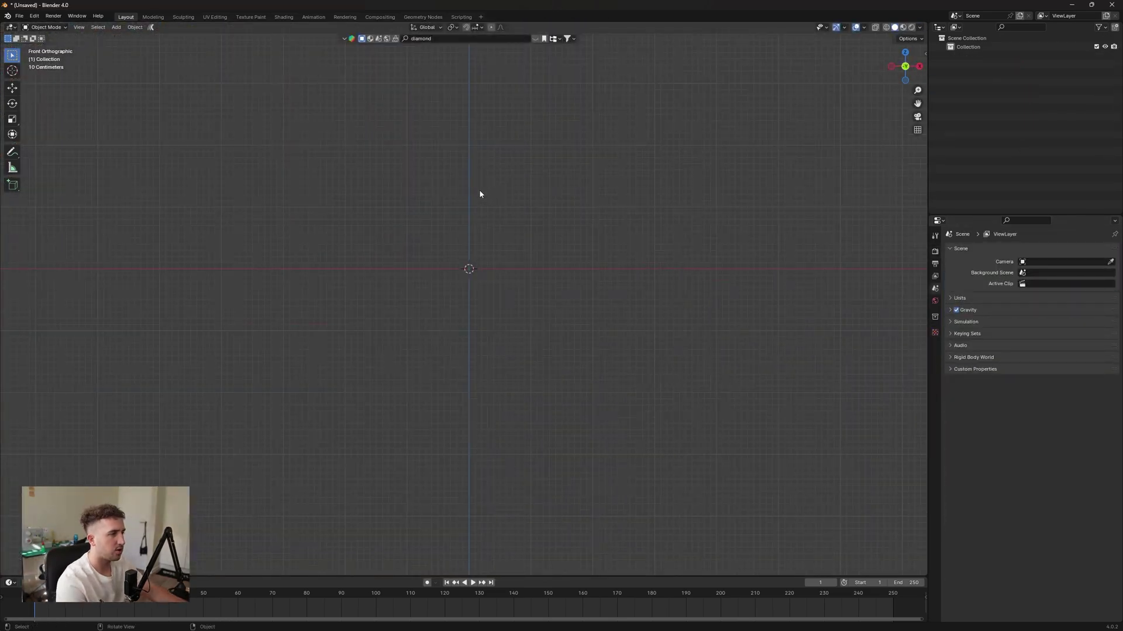
Add NIKE-x-DRAKE-NOCTA.jpg to the empty scene as a reference image aligned to the front view.
key(shift+a)
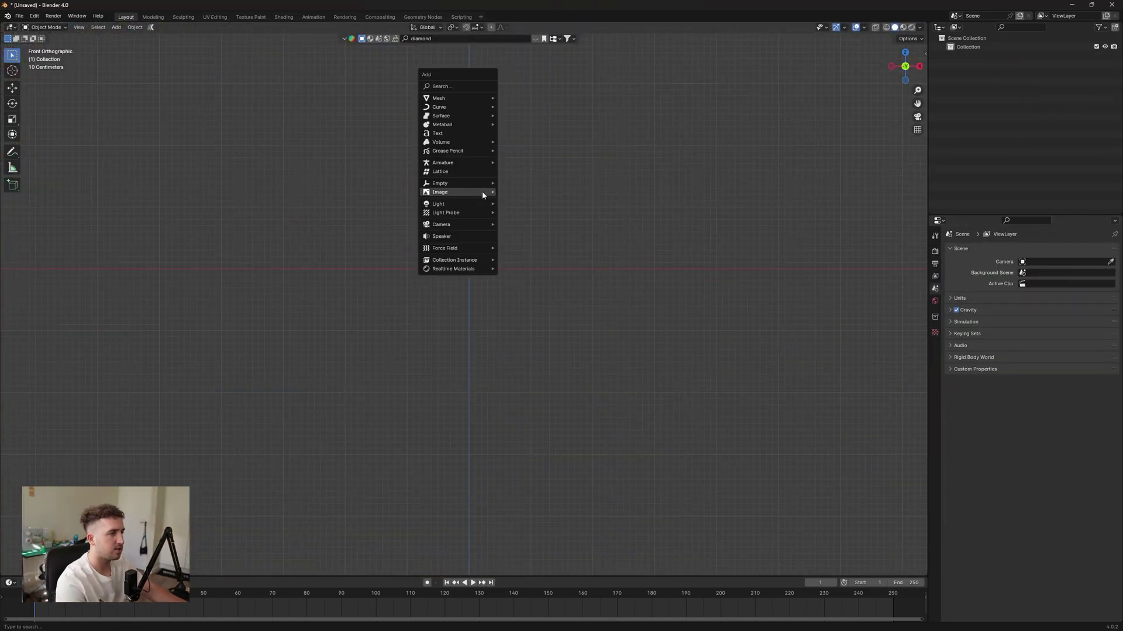
mouse_move(483, 195)
click(545, 193)
click(386, 191)
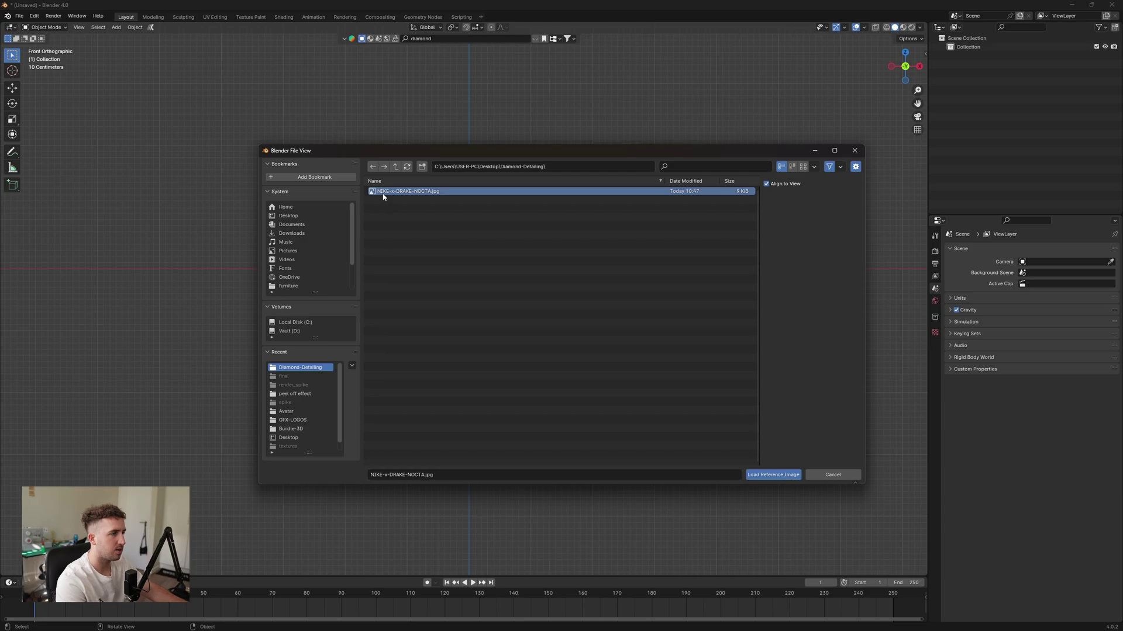
click(773, 474)
Add the round-cut Diamond model from the asset search results to the scene.
scroll(475, 397, up, 3)
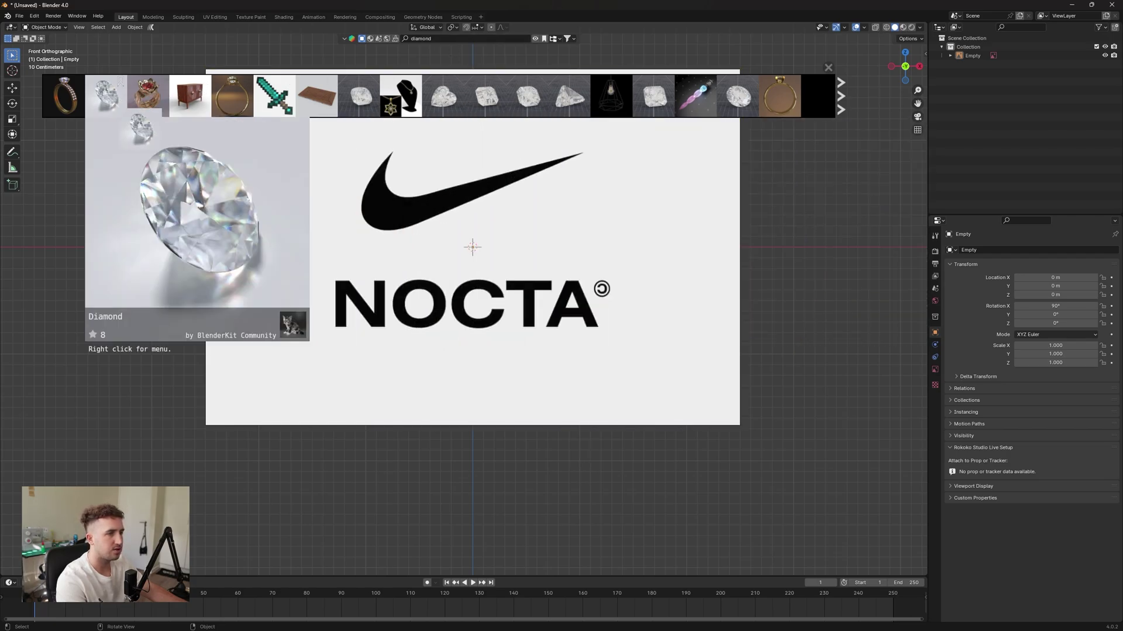
click(100, 89)
scroll(460, 236, up, 2)
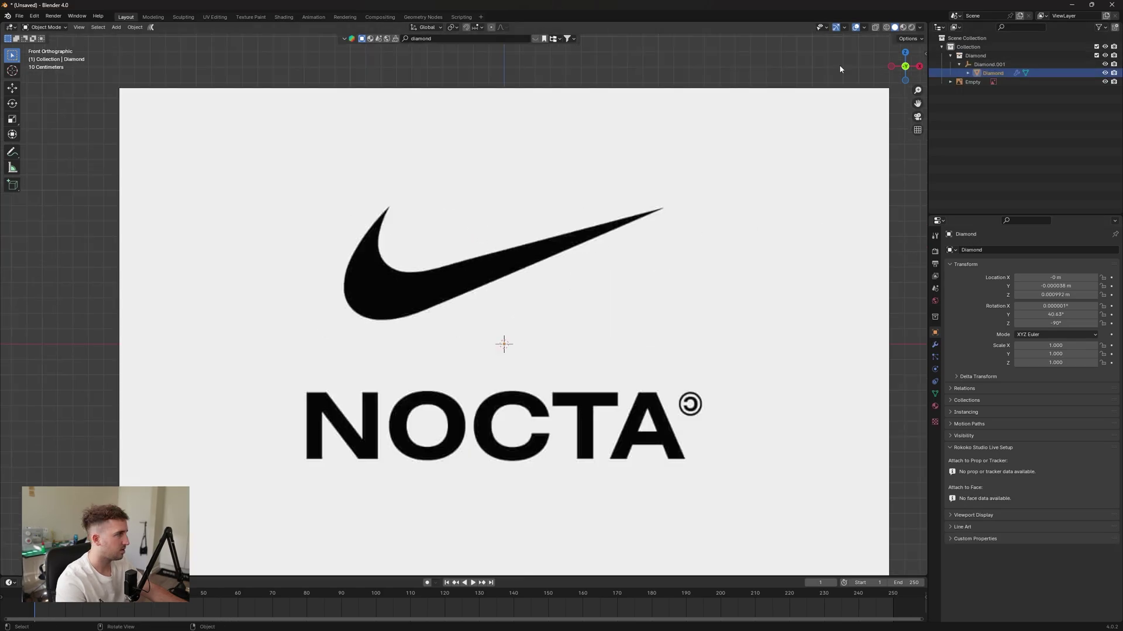
Clear the diamond's parent while keeping its transformation, and delete the leftover Diamond.001 empty.
right_click(506, 345)
mouse_move(505, 344)
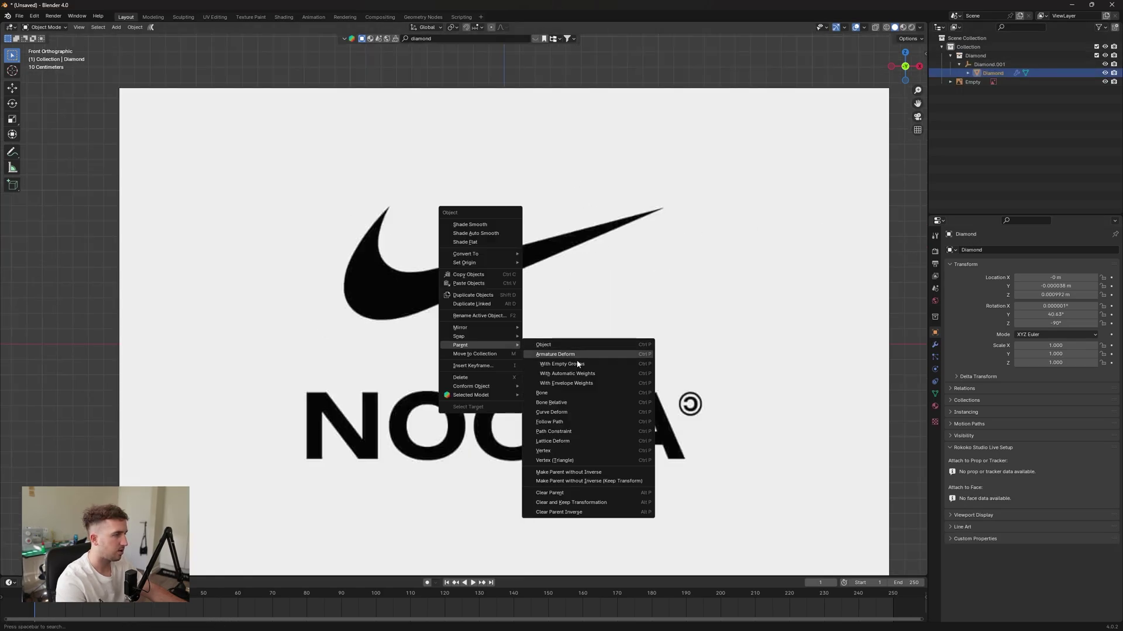
click(594, 506)
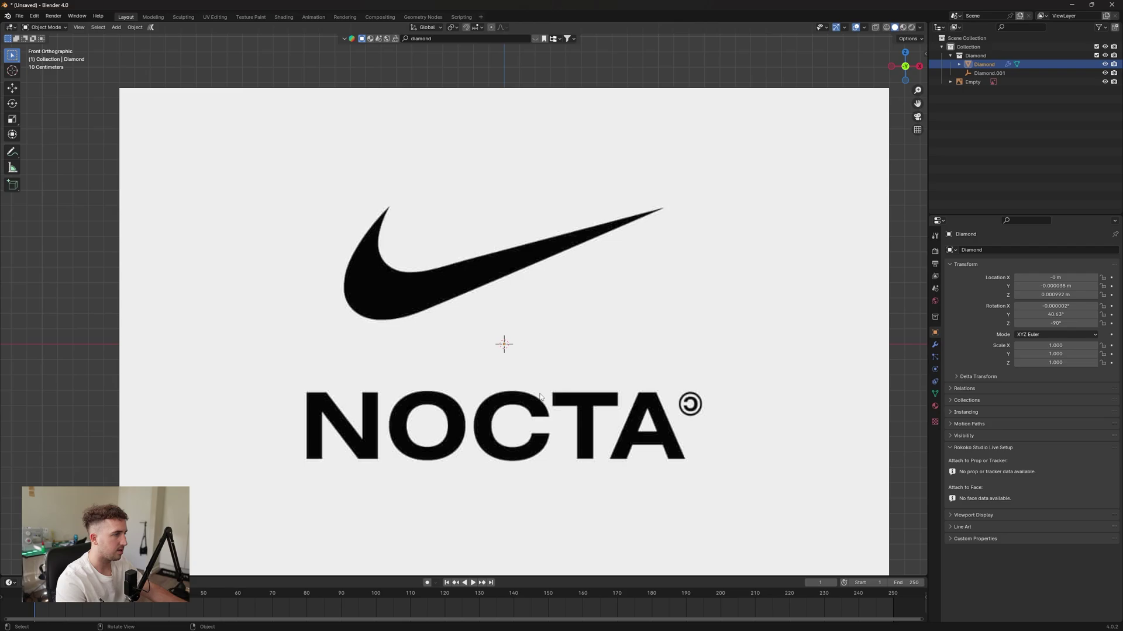
click(988, 73)
key(Delete)
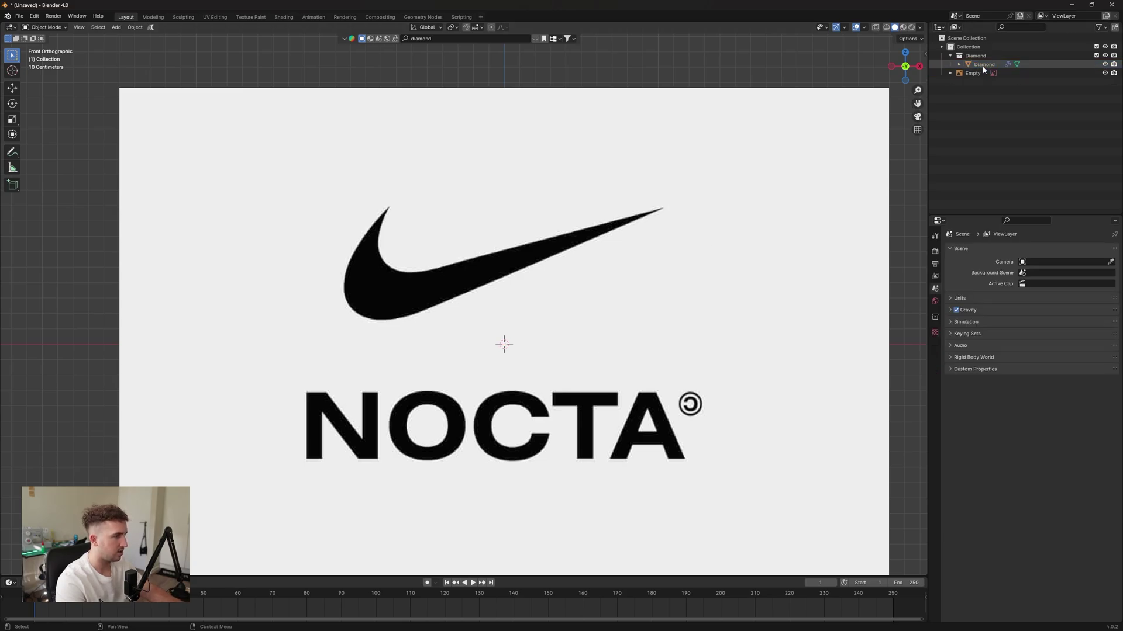
Scale the diamond up to about 2.24.
click(982, 65)
shift+middle_drag(651, 265, 647, 173)
scroll(631, 189, down, 2)
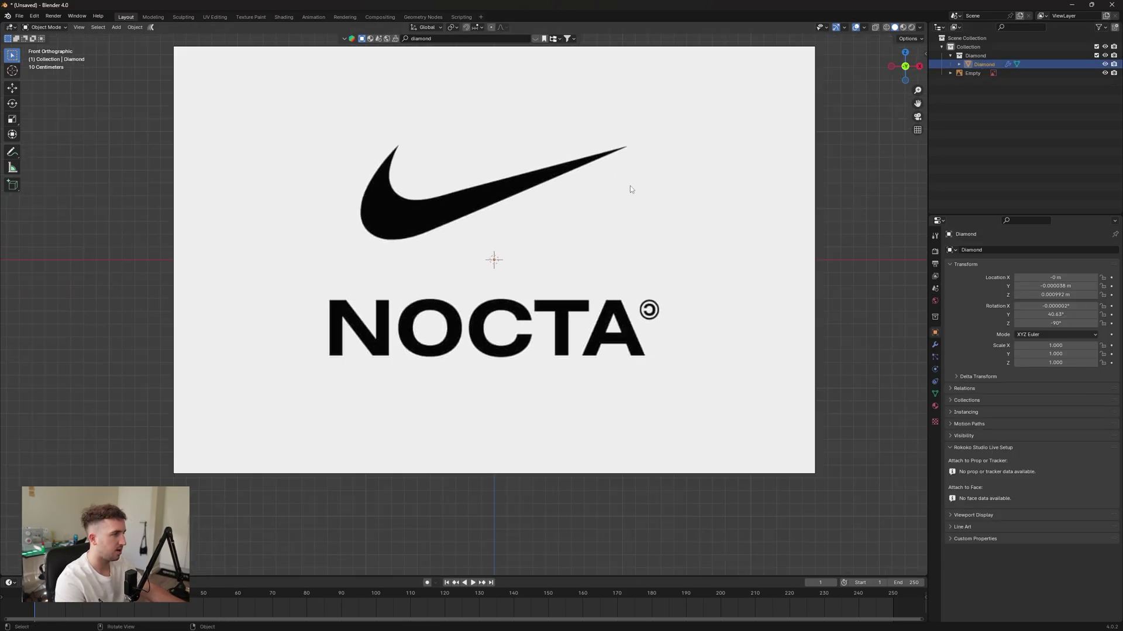
scroll(489, 269, up, 2)
key(s)
click(558, 254)
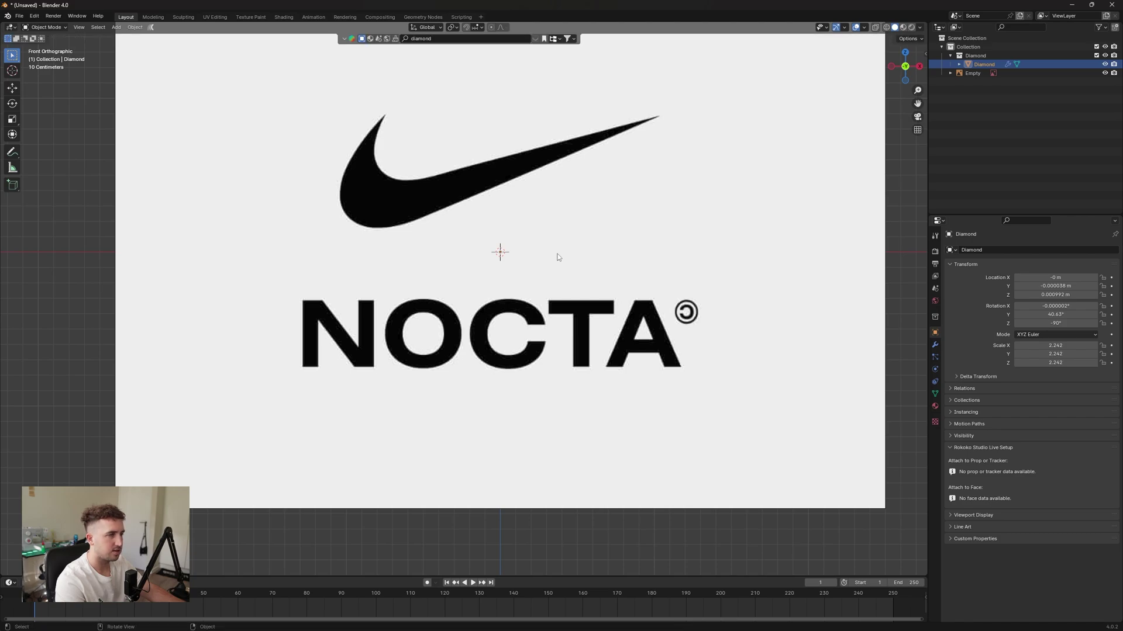
In the right side view, move the diamond along Y to about -0.0175 m, in front of the reference image.
key(KP_3)
scroll(523, 252, up, 7)
key(g)
key(x)
key(y)
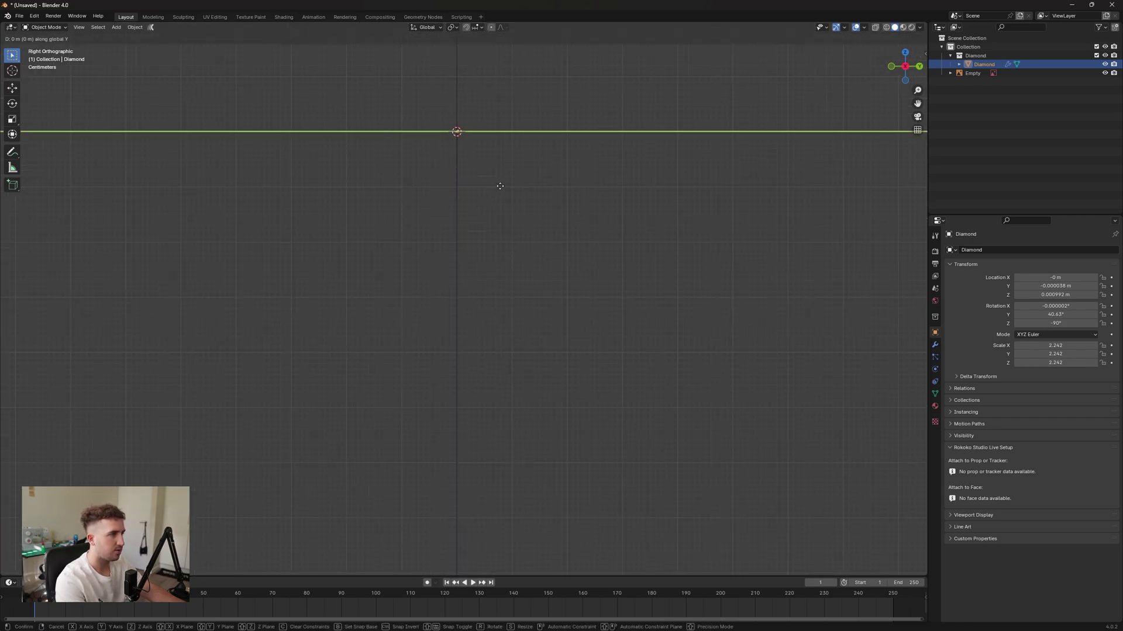
click(490, 185)
Rotate the diamond in the side view to about 90.7° on Y so its flat face points to the front.
scroll(453, 111, up, 8)
shift+middle_drag(448, 103, 506, 282)
scroll(501, 301, up, 11)
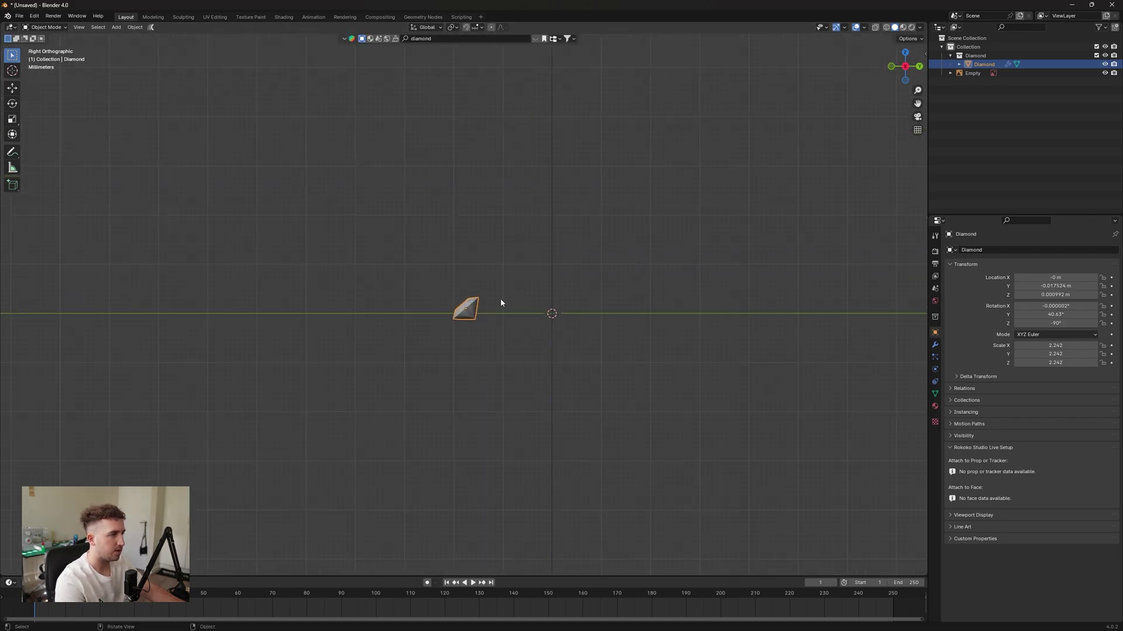
key(r)
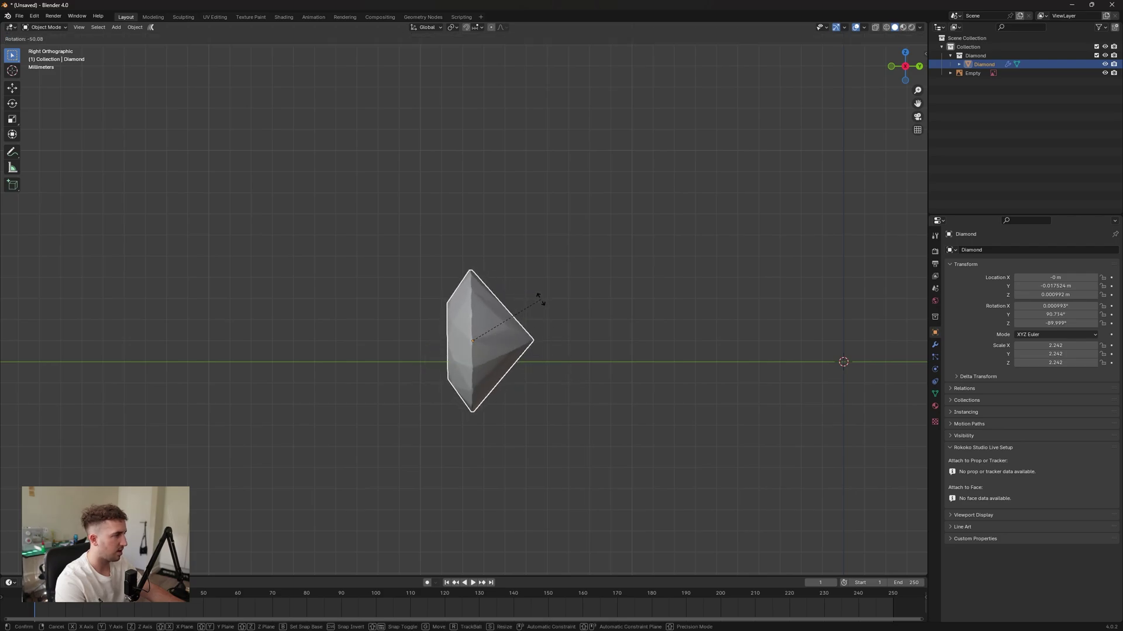
click(540, 301)
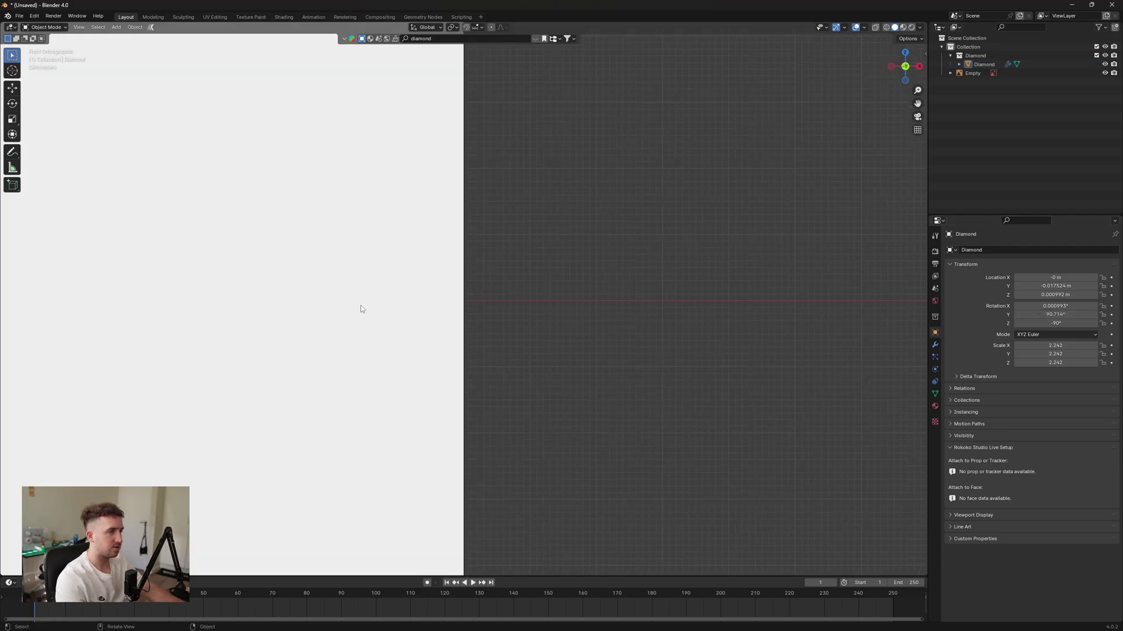
In the front view, shrink the NOCTA reference image to a scale of about 0.123.
scroll(363, 307, down, 11)
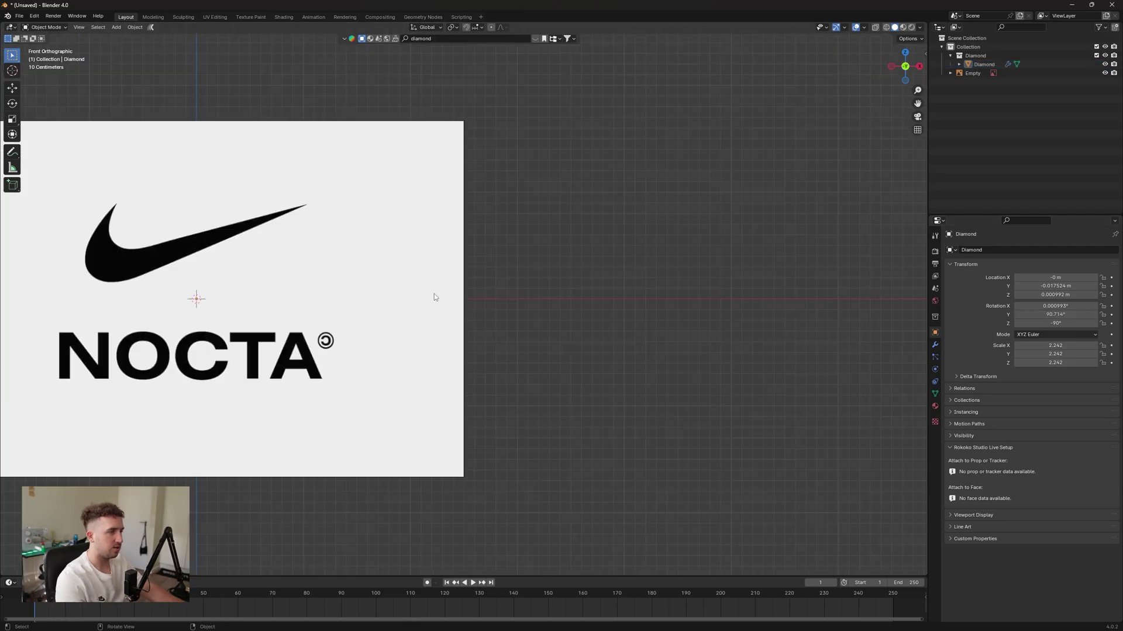
shift+middle_drag(432, 296, 576, 289)
scroll(535, 291, up, 8)
click(574, 307)
key(s)
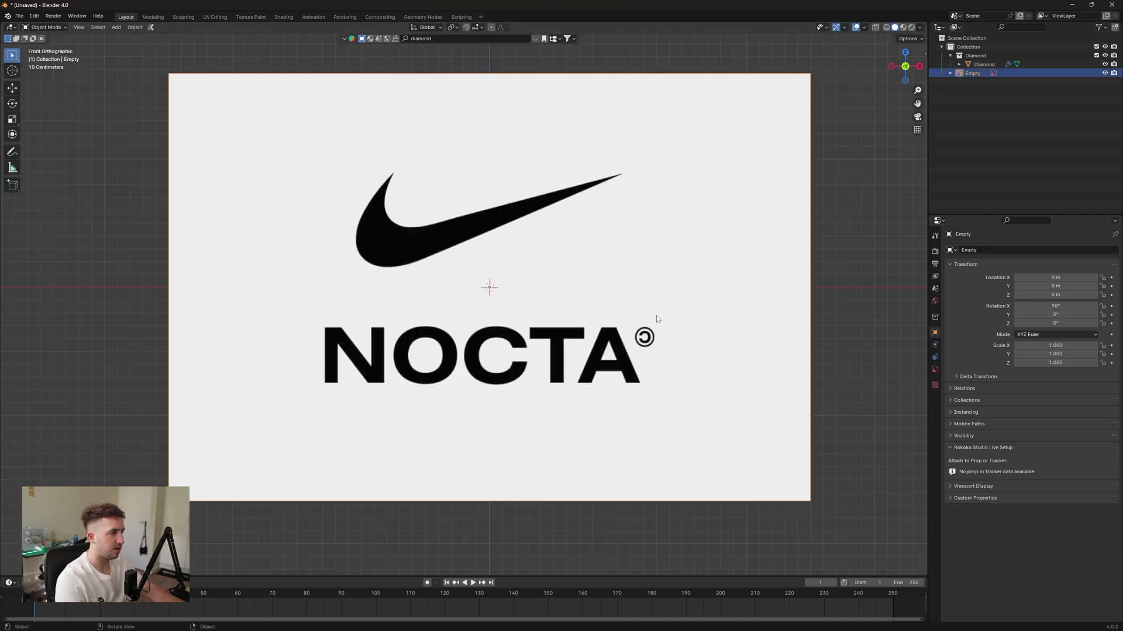
click(518, 297)
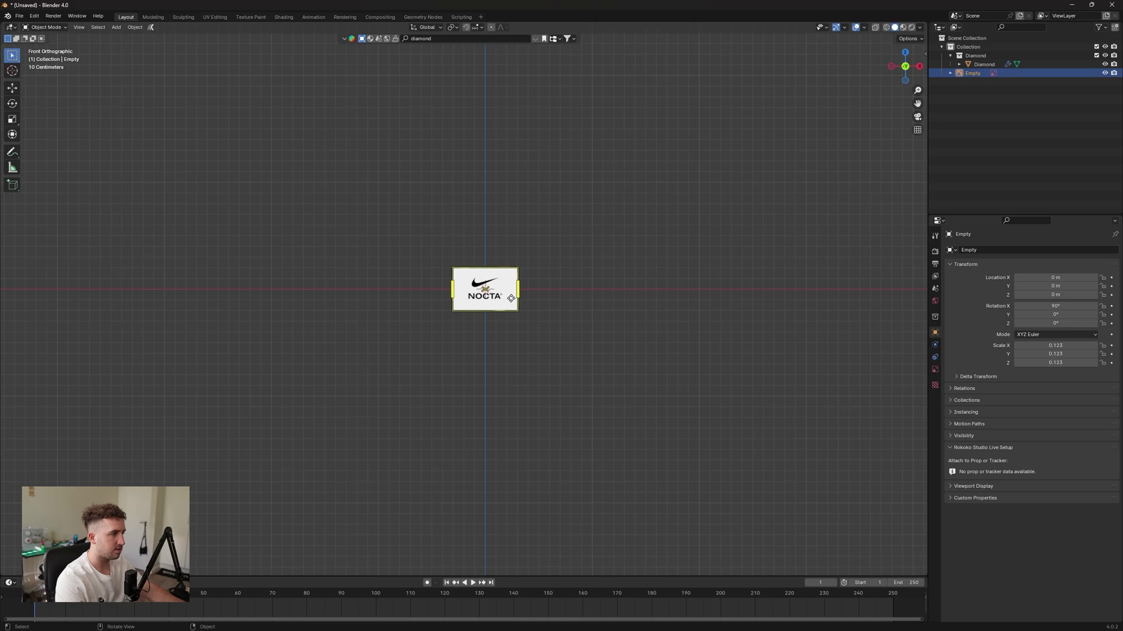
Enlarge the reference image slightly to better match the letter strokes to the diamond's size.
scroll(654, 231, up, 12)
key(s)
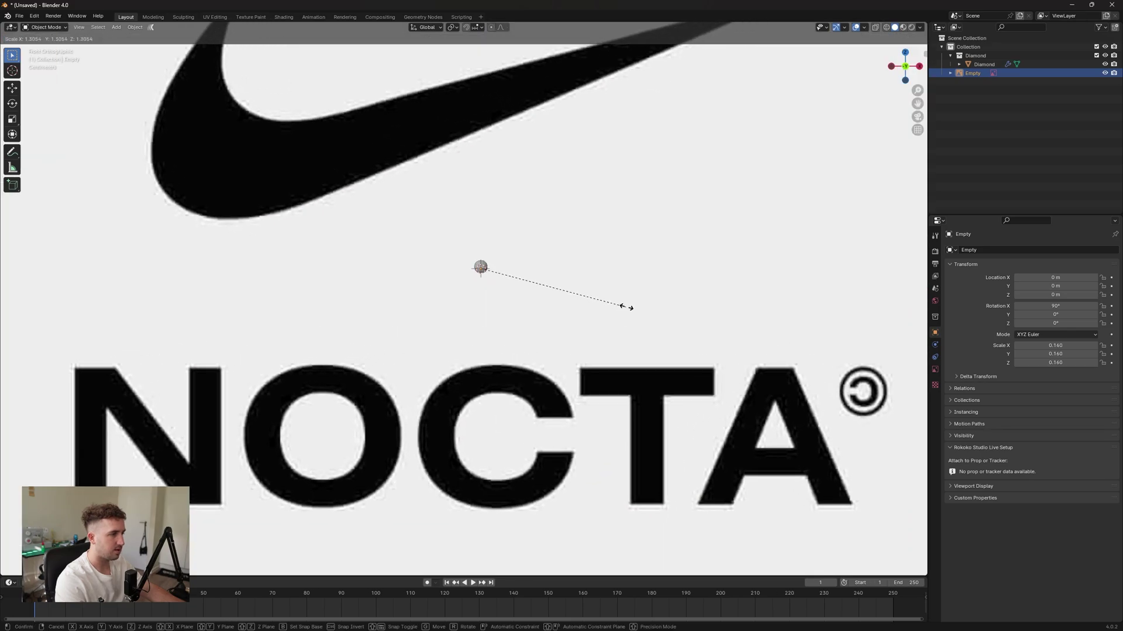
click(661, 310)
Move the diamond onto the upper-left corner of the letter T, at about X 0.065 m and Z -0.065 m.
scroll(544, 290, down, 3)
click(474, 280)
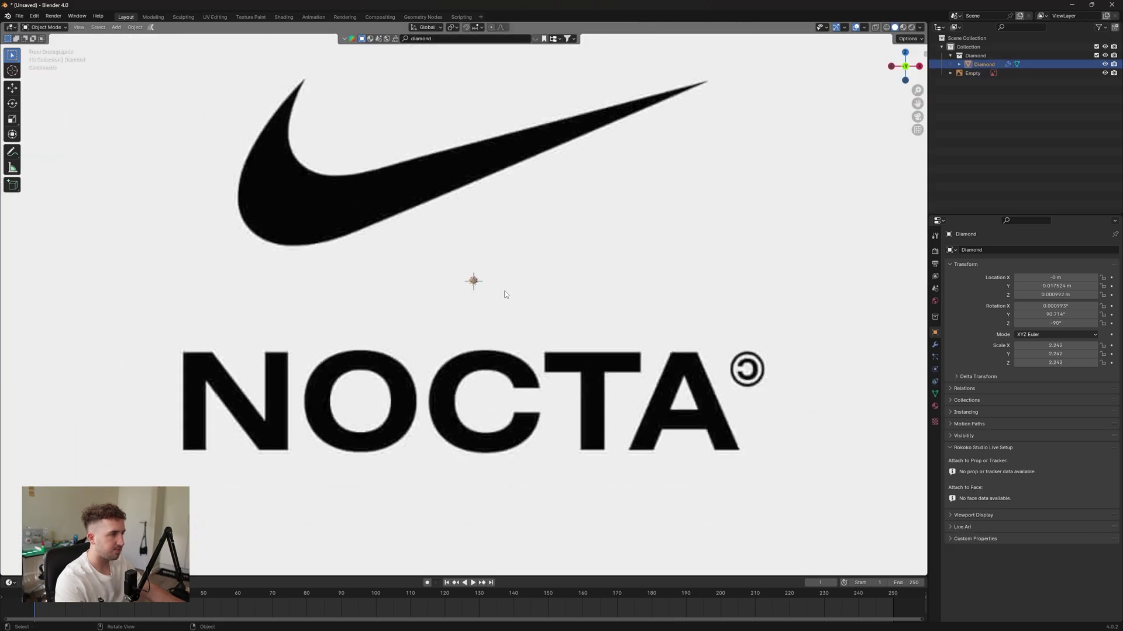
scroll(506, 293, up, 2)
key(g)
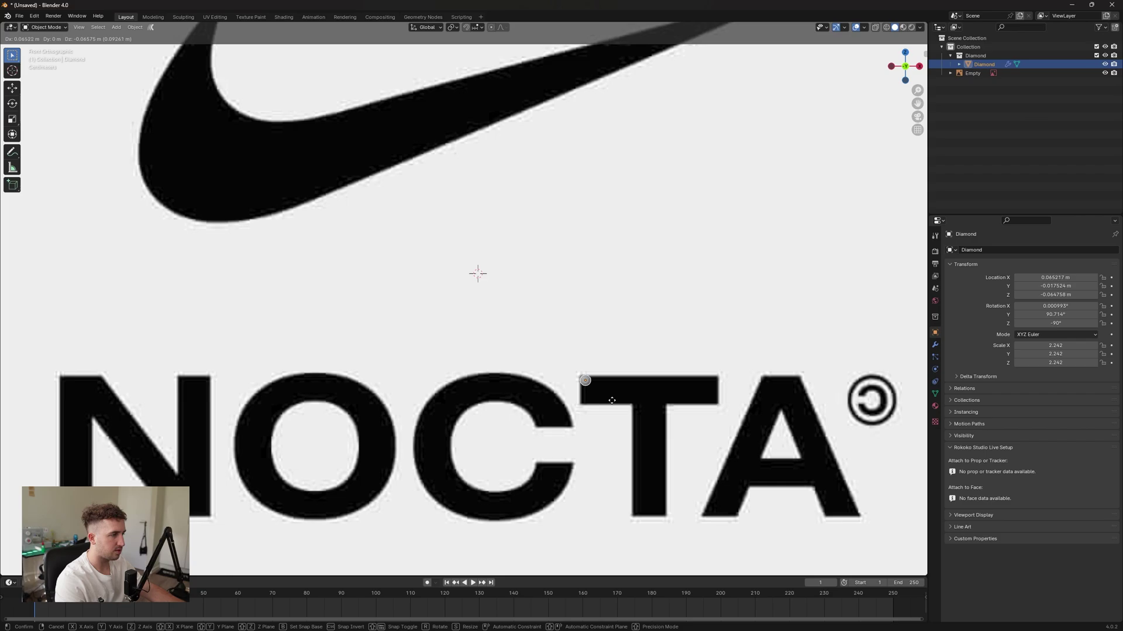
click(612, 400)
Enlarge the reference image to a scale of about 0.229.
scroll(605, 381, down, 7)
click(590, 345)
key(s)
click(606, 352)
scroll(603, 375, up, 6)
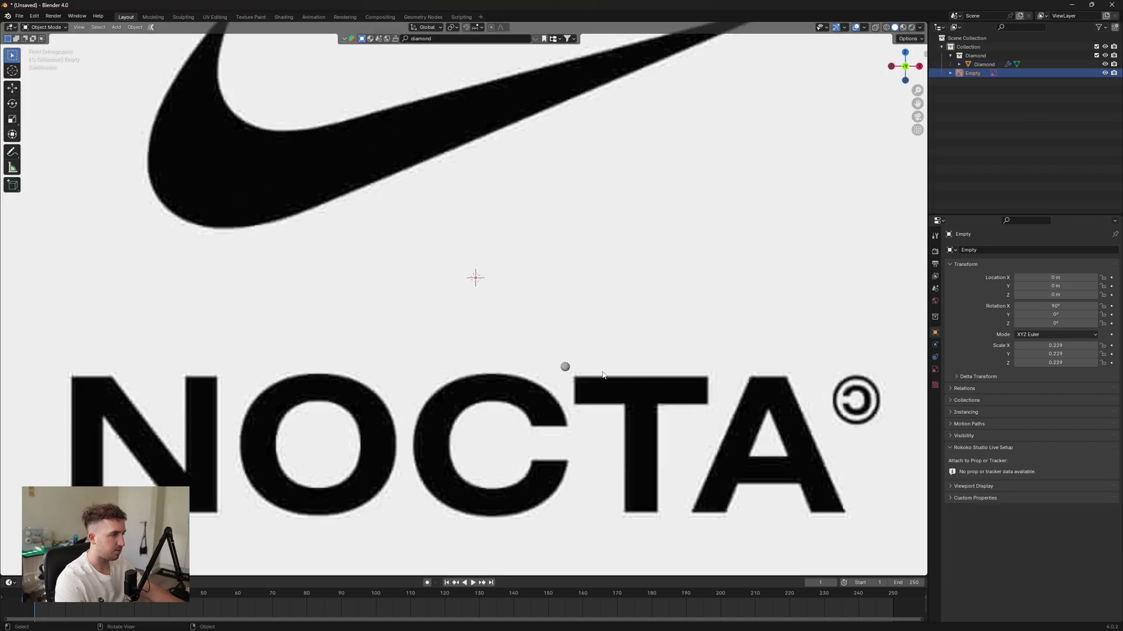
Move the reference image to about X -0.011 m, Z 0.010 m so the T's upper-left corner sits under the diamond.
shift+middle_drag(603, 374, 507, 324)
key(g)
click(490, 314)
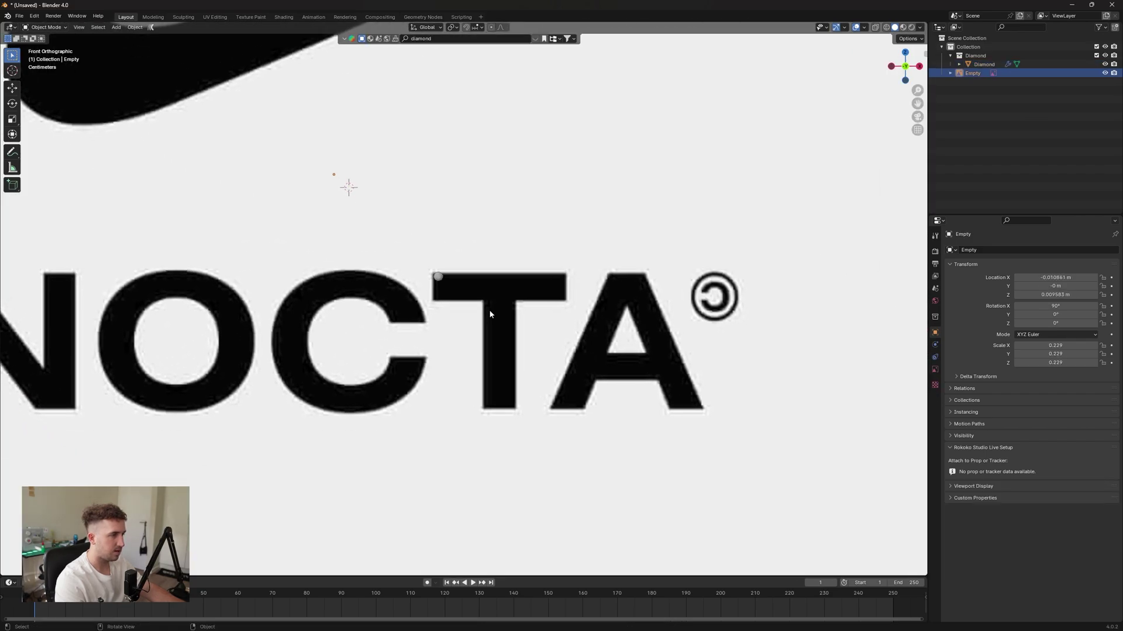
scroll(442, 285, down, 5)
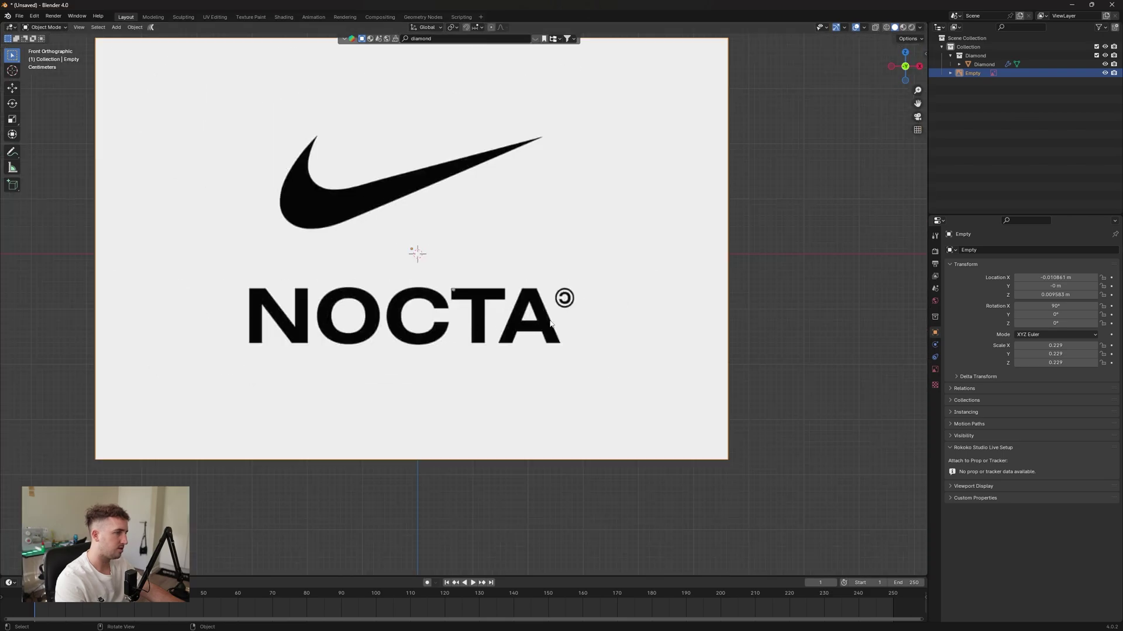
Scale the reference image to about 0.28 and realign the T's corner with the diamond at about X -0.027 m, Z 0.026 m.
key(s)
click(579, 319)
key(g)
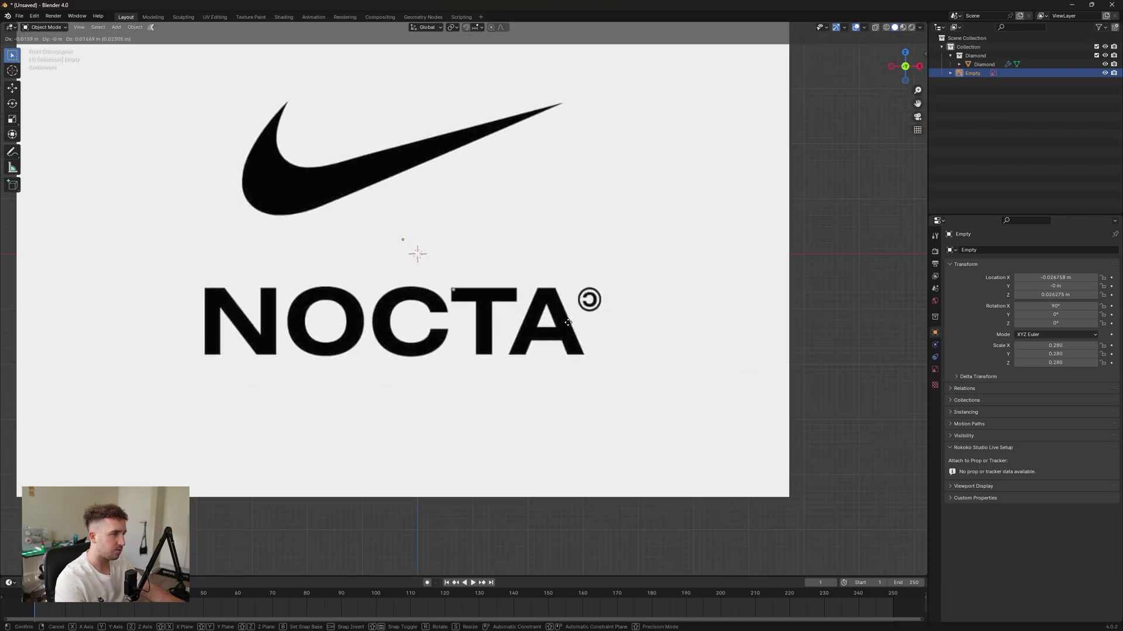
click(568, 323)
Add an Array modifier to the diamond with a count of 4 and a relative offset X factor of 1.090.
scroll(436, 294, up, 8)
scroll(425, 292, up, 2)
click(506, 300)
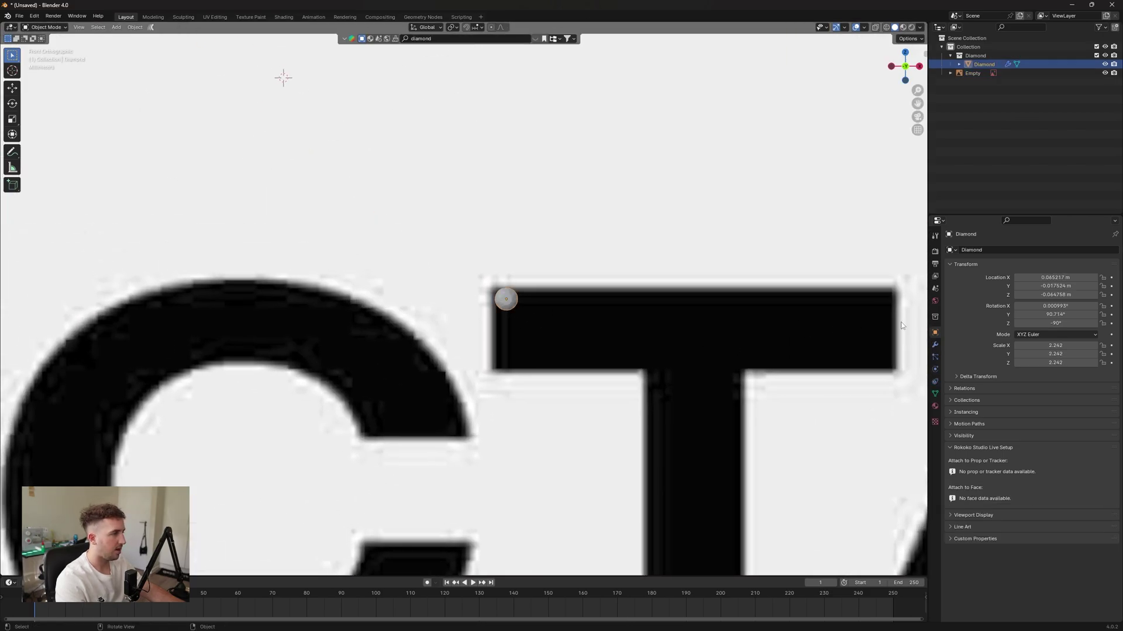
click(934, 345)
click(1020, 250)
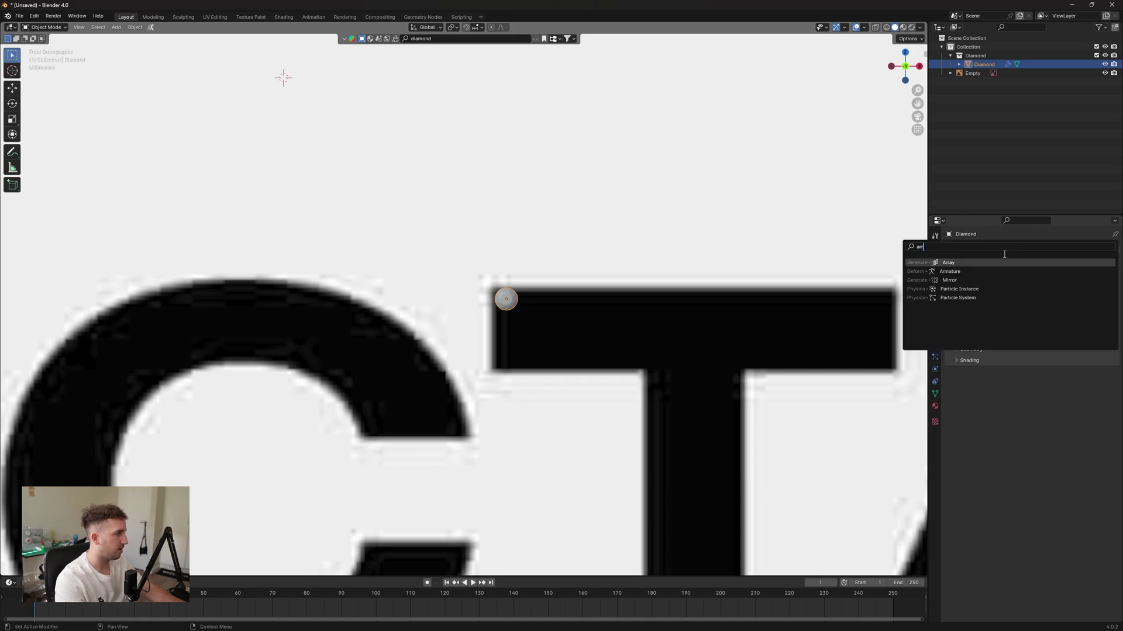
click(999, 264)
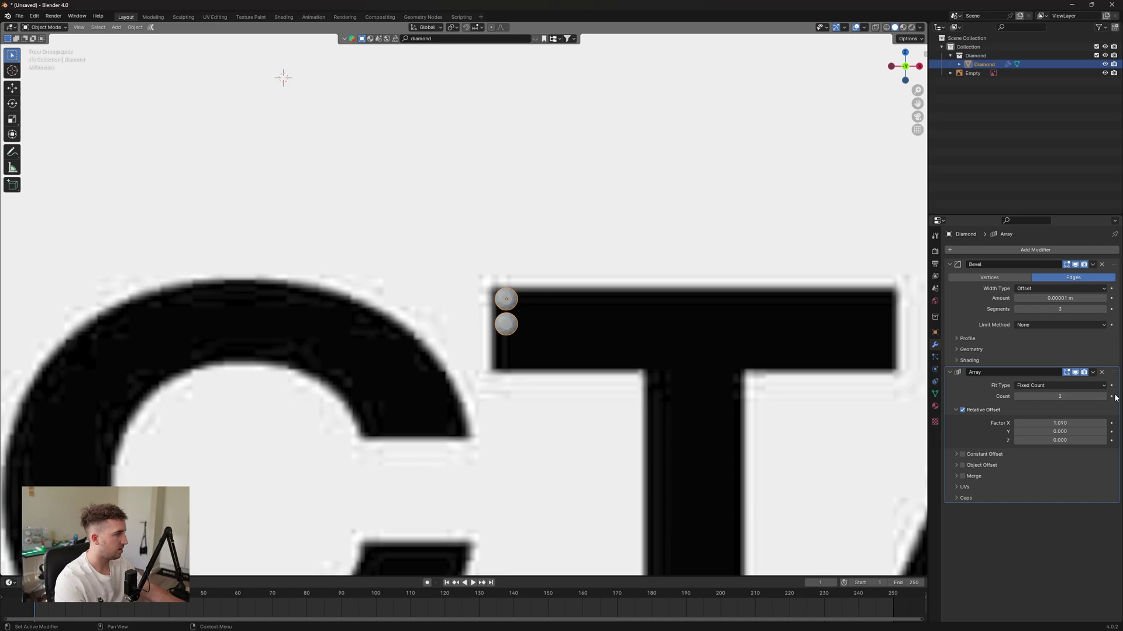
text(4)
key(Return)
Scale the reference image up to about 0.308 to fit the column of diamonds.
click(664, 310)
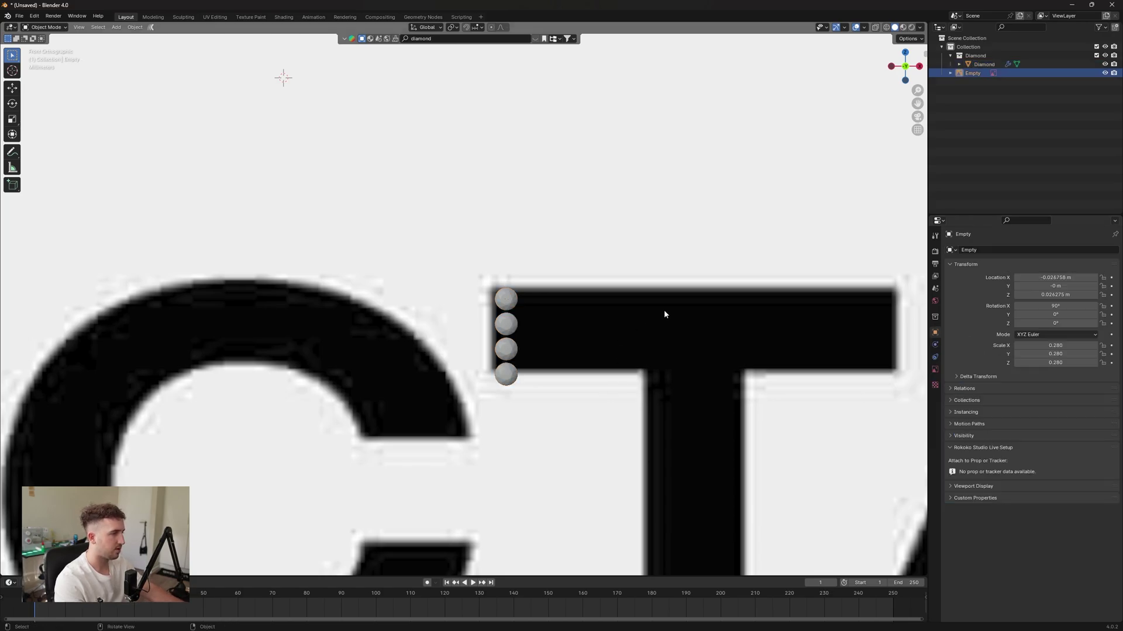
key(KP_Decimal)
key(s)
click(664, 332)
scroll(516, 319, up, 11)
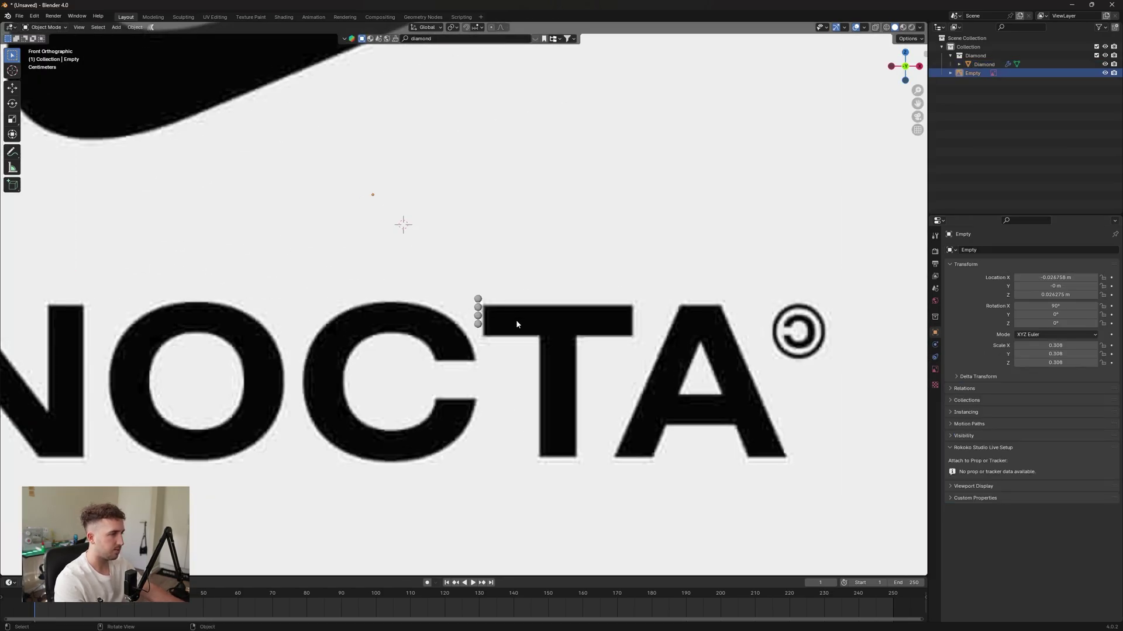
Move the reference image to about X -0.034 m, Z 0.035 m and fine-tune its size so the diamond column spans the T's crossbar.
key(g)
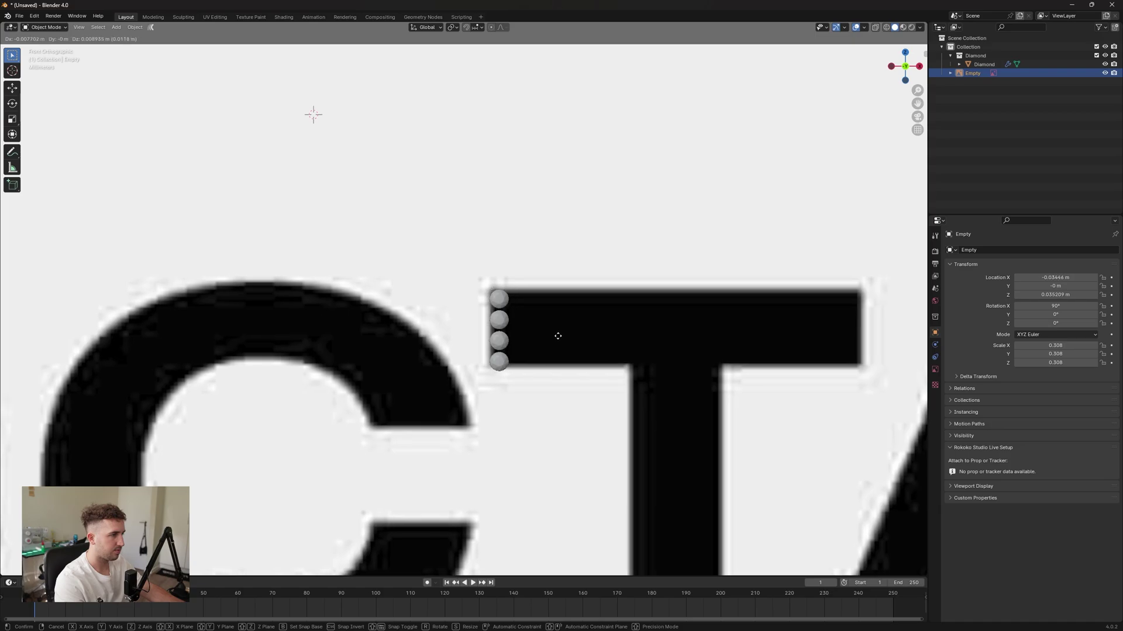
click(557, 335)
key(s)
click(713, 388)
key(g)
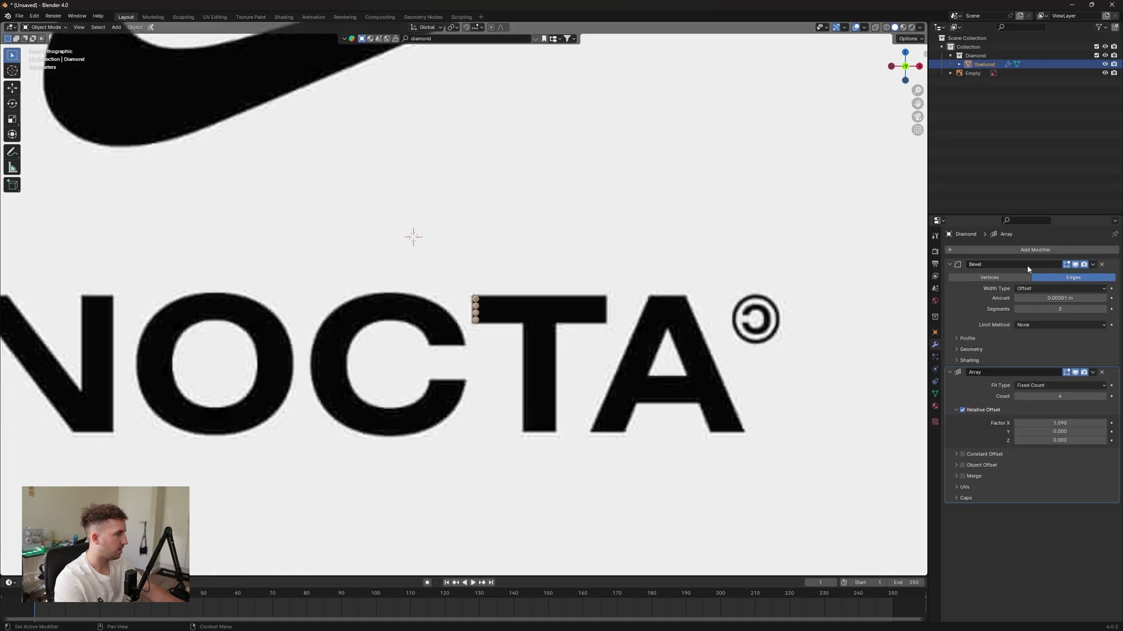
Add a second Array modifier to the diamond with relative offset factors X 0 and Y 1.
click(1028, 251)
click(1027, 251)
text(arr)
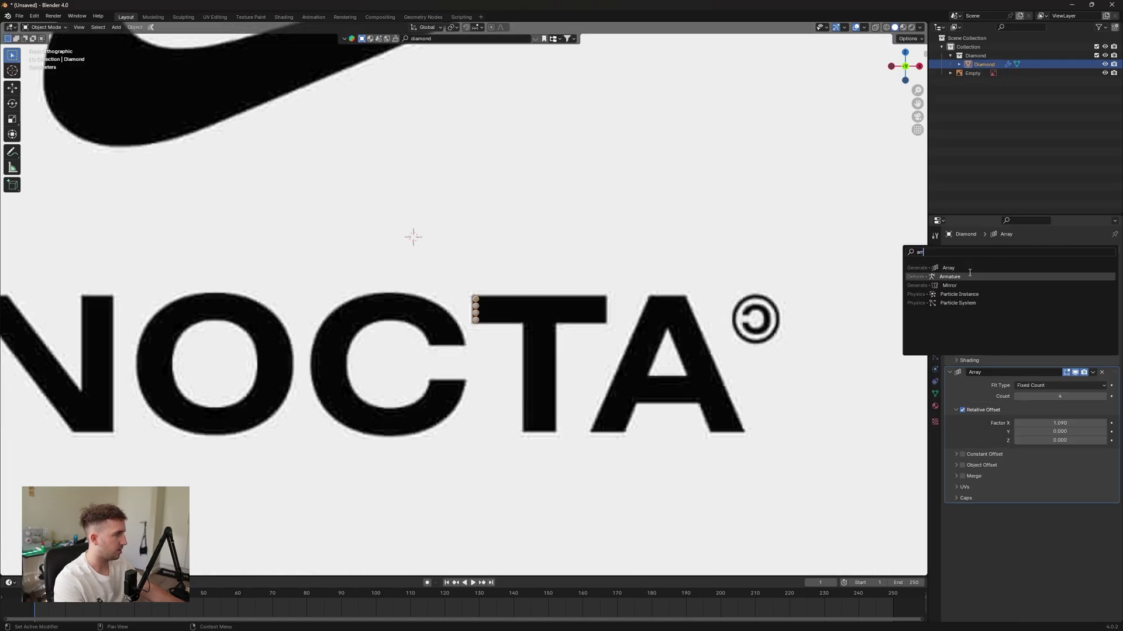
click(974, 267)
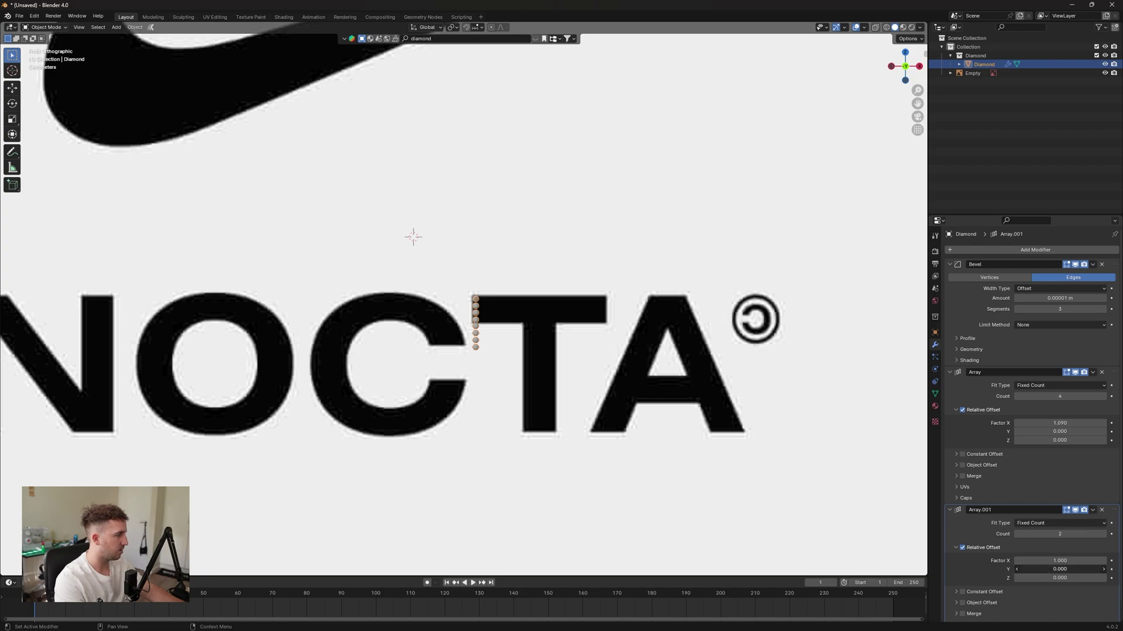
click(1059, 569)
text(1)
key(Return)
key(Return)
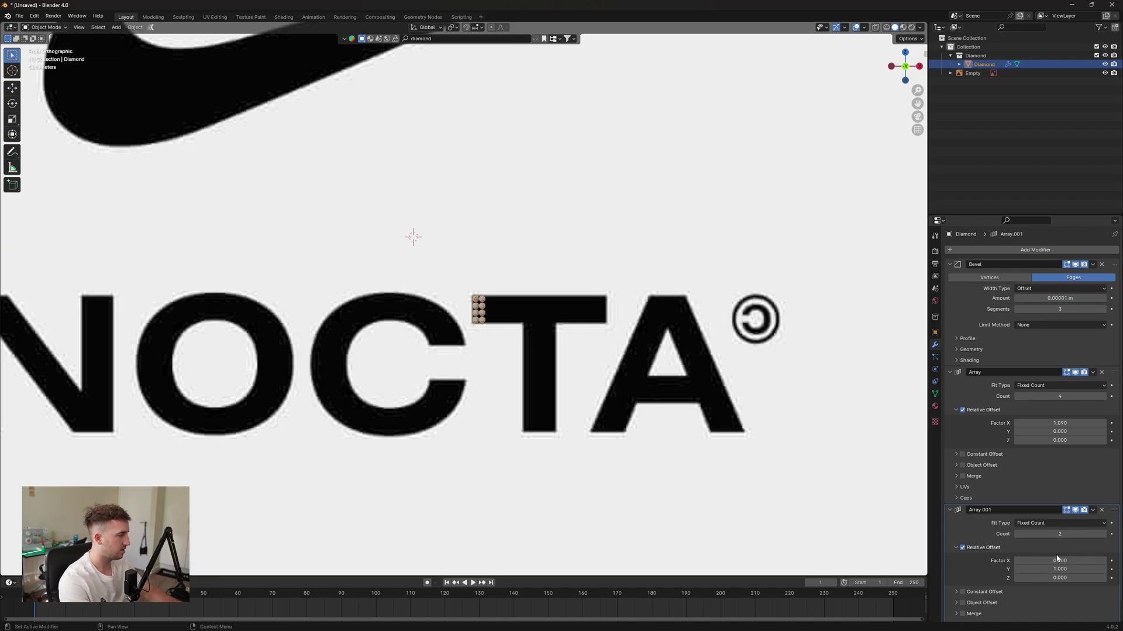
Set the second Array modifier's count to 18 so the diamonds span the T's crossbar.
click(1067, 533)
text(10)
key(Return)
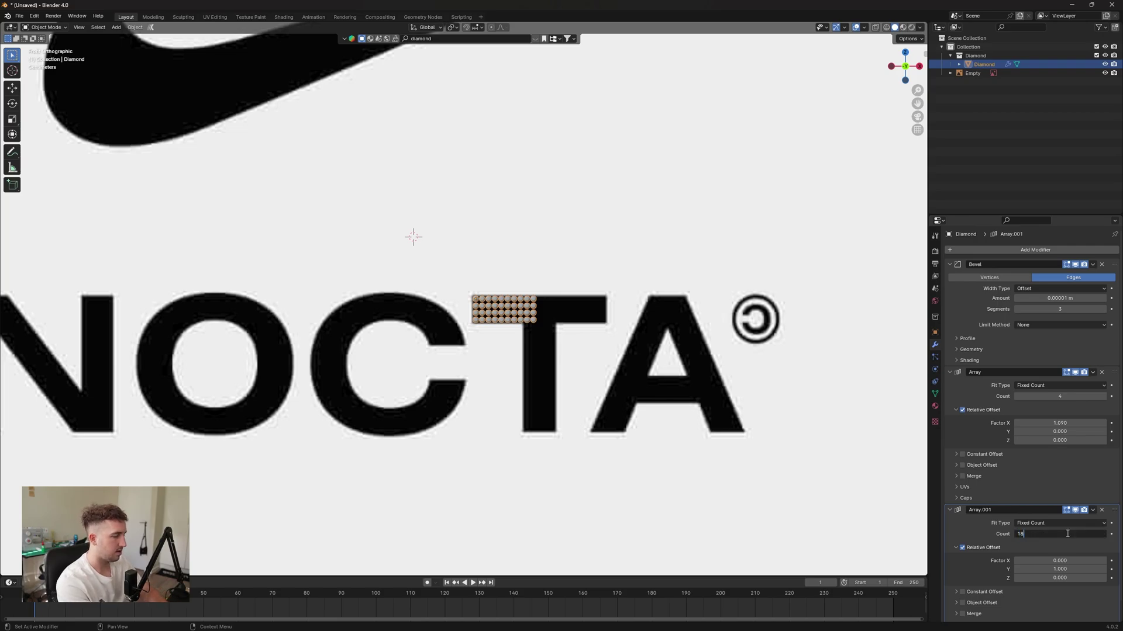
click(1068, 533)
text(18)
key(Return)
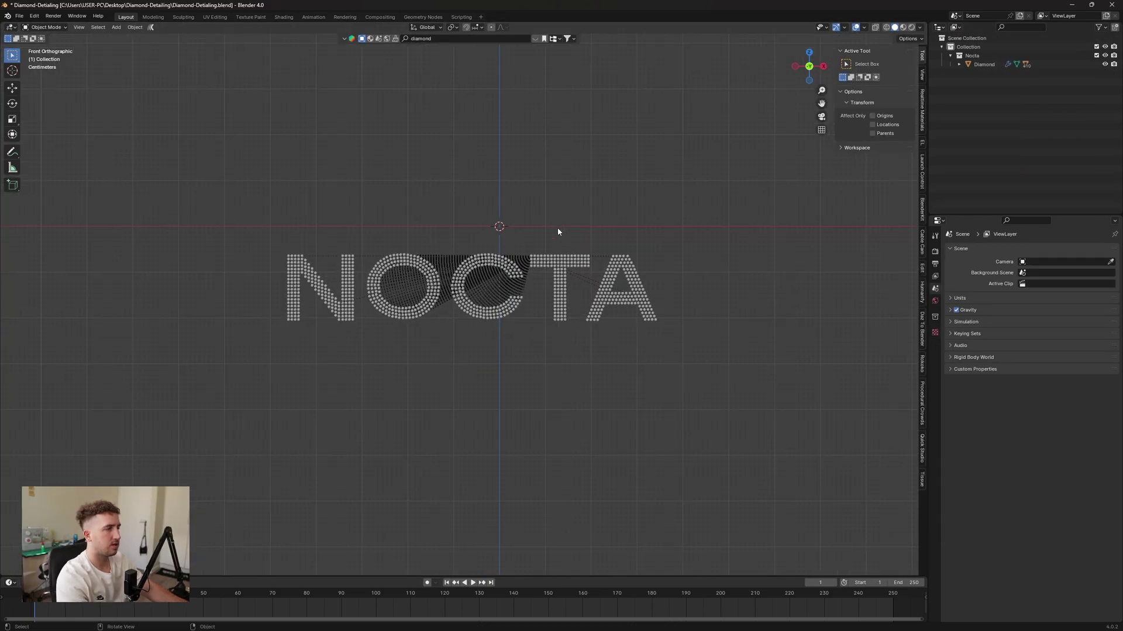
Import the Hoodie_Down.obj model from the Hoodie folder on the D: drive into the scene with the finished NOCTA diamonds.
scroll(556, 232, down, 4)
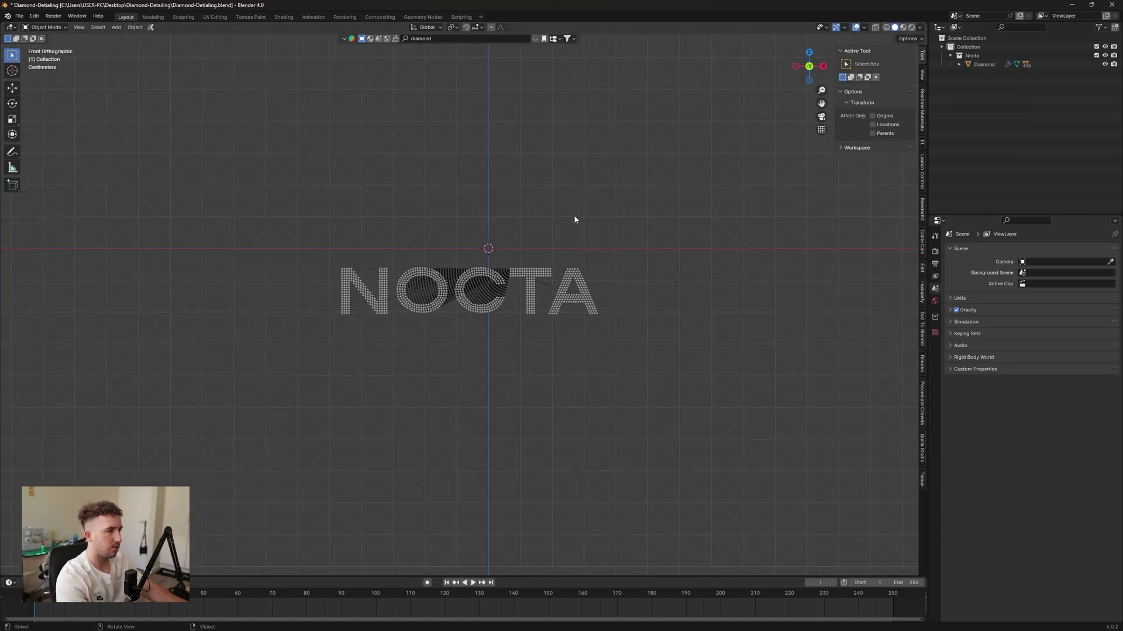
click(21, 17)
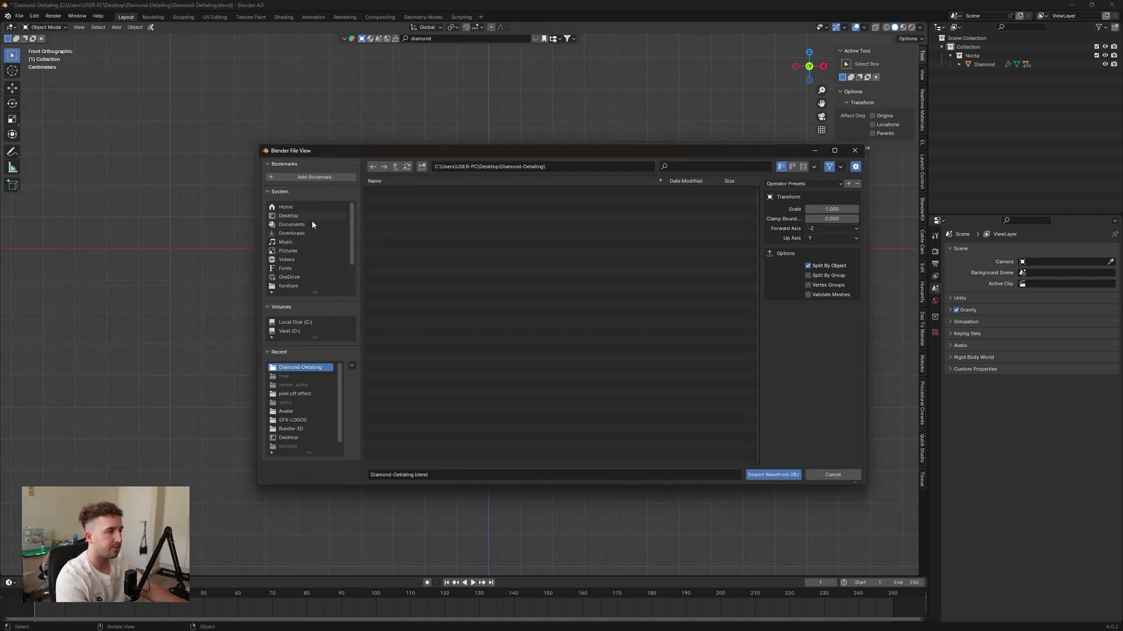
click(289, 331)
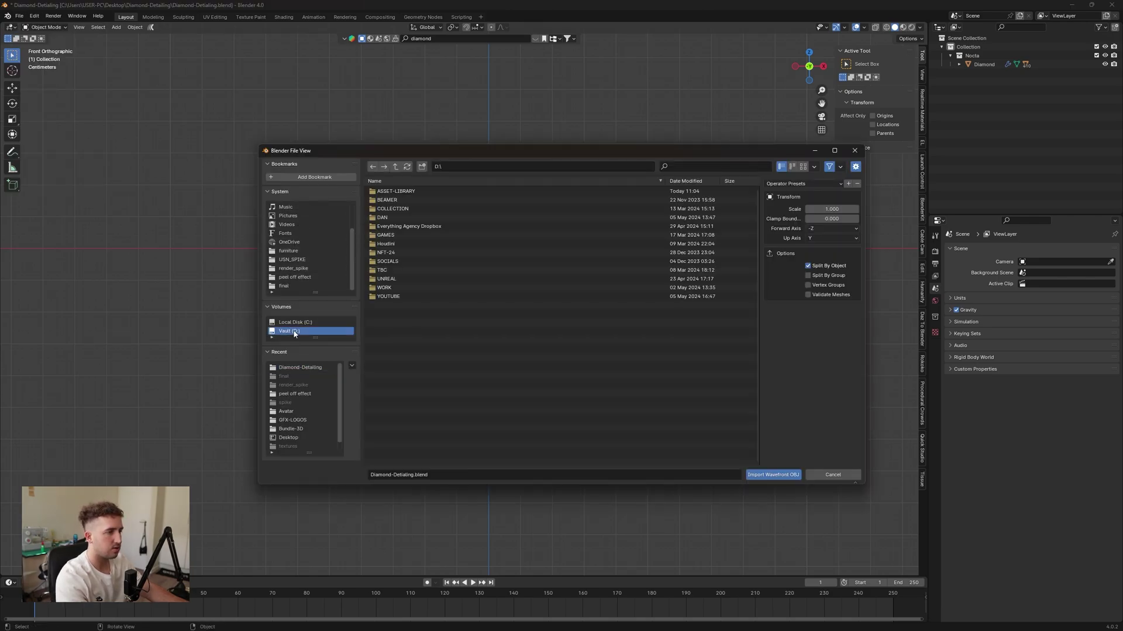
double_click(407, 228)
click(410, 201)
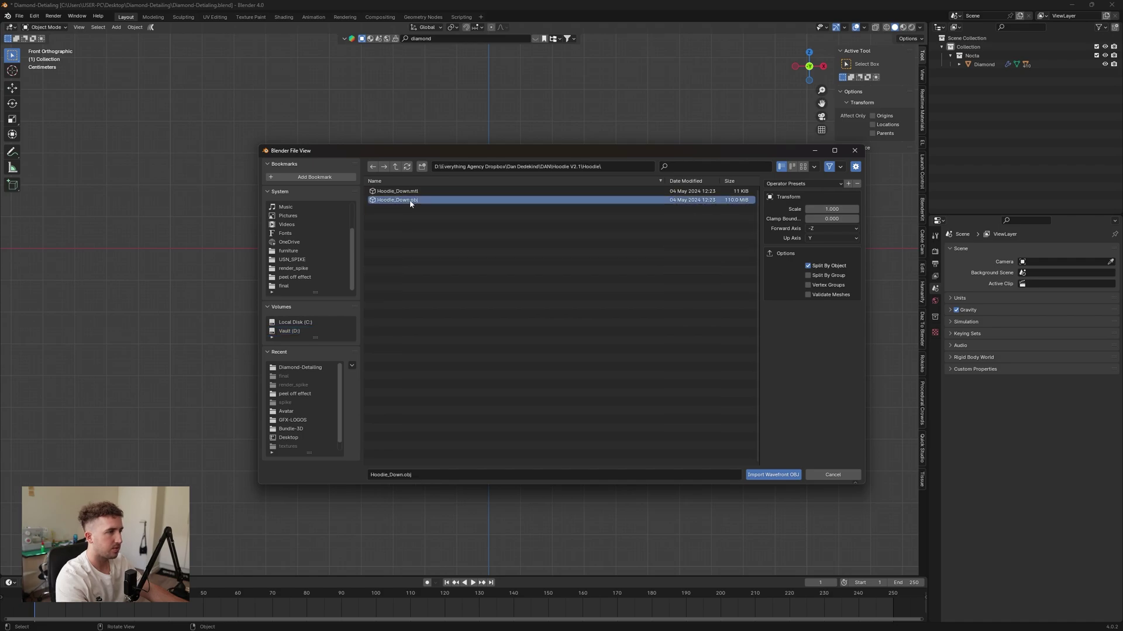
click(778, 473)
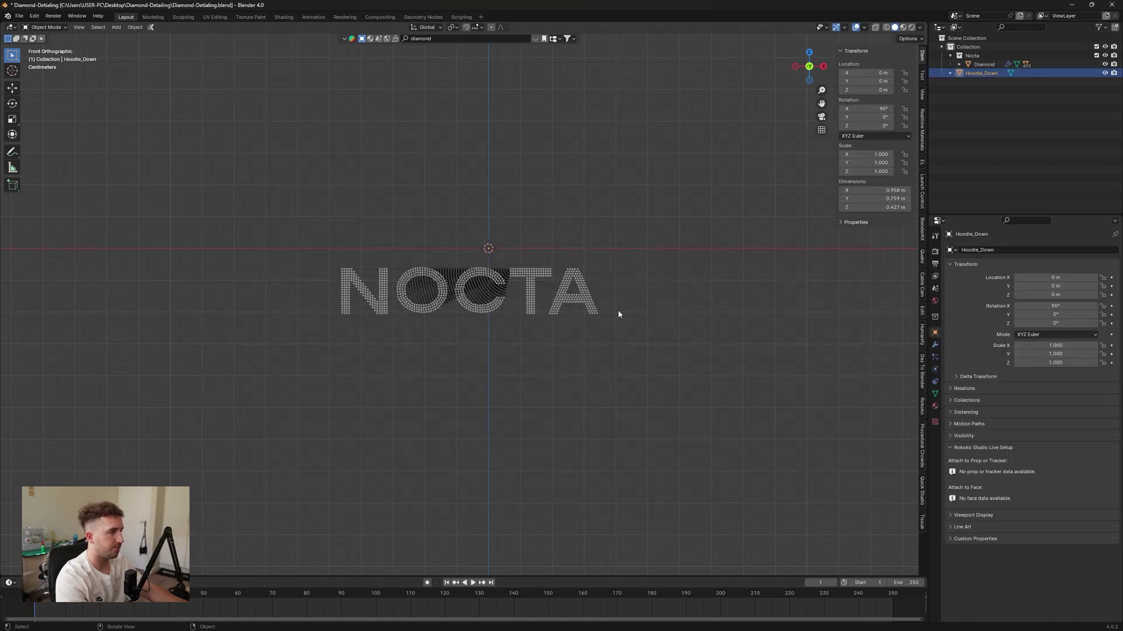
Lower the hoodie along Z to about -1.32 m so its body sits at the NOCTA logo.
key(g)
key(z)
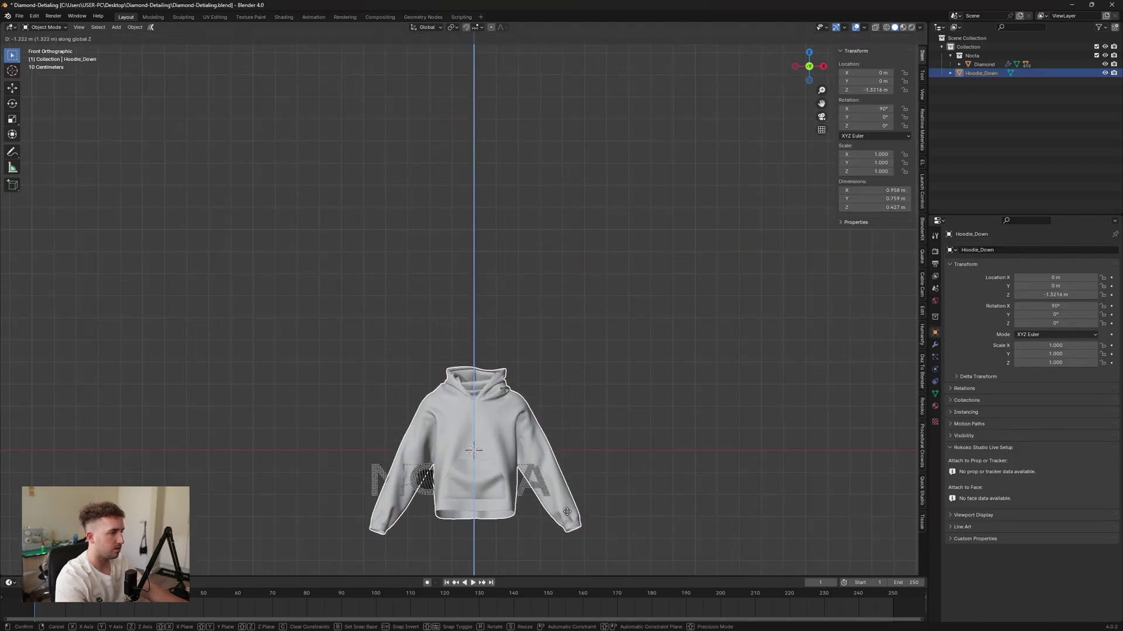
click(567, 512)
shift+middle_drag(565, 453, 568, 323)
Move the diamond logo up to about Z 0.100 m and across to about X 0.121 m.
click(551, 325)
key(g)
key(z)
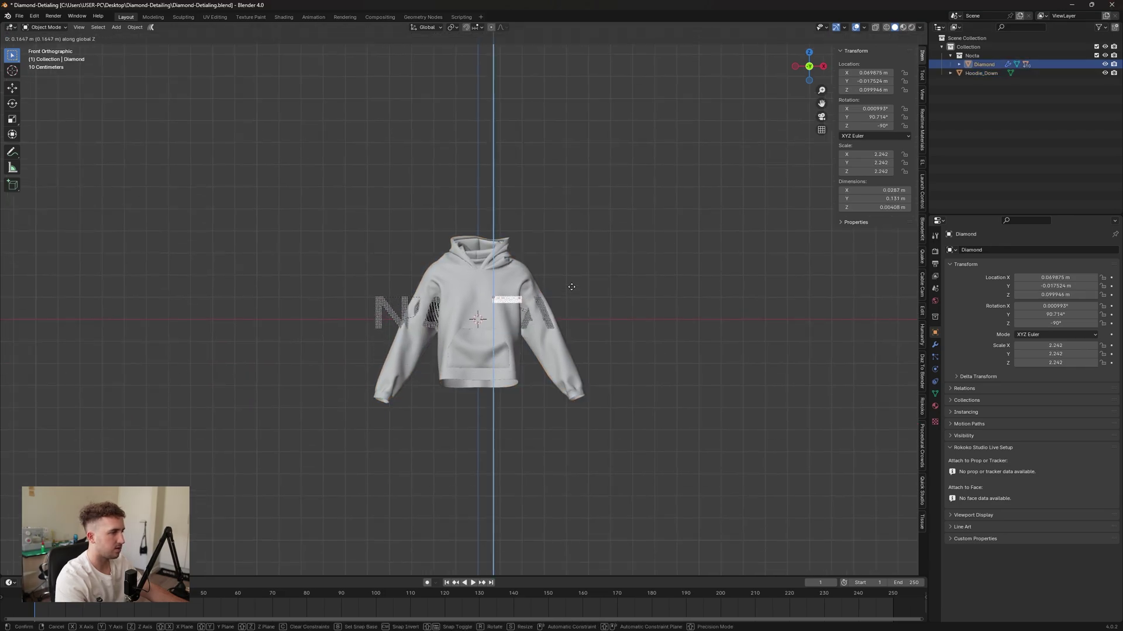
click(571, 287)
key(g)
key(x)
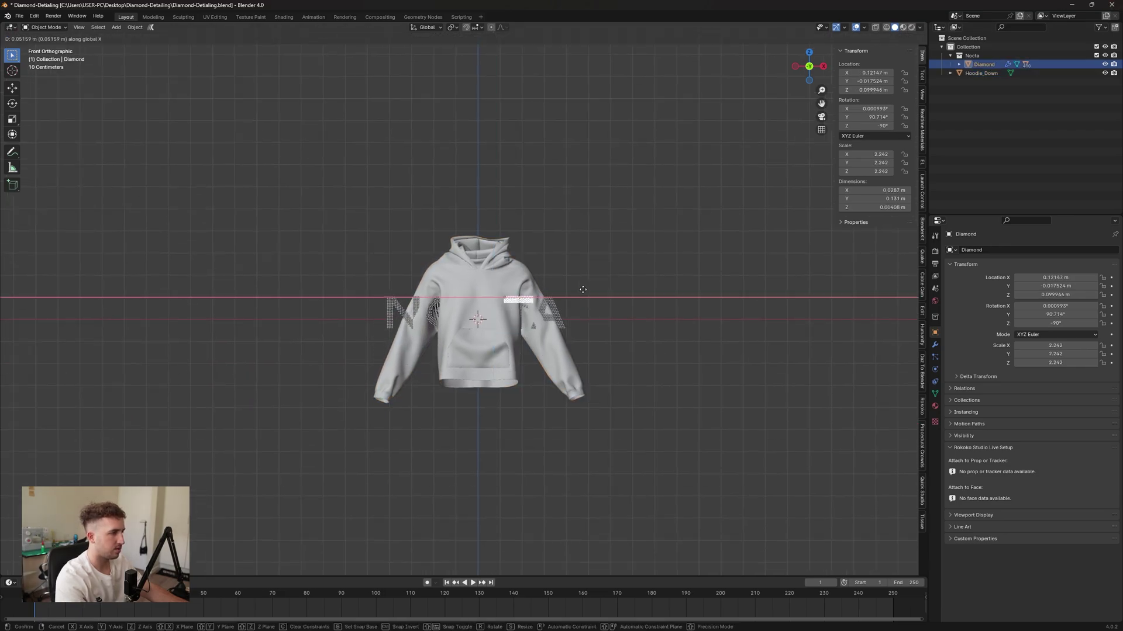
click(583, 289)
Split the viewport in two, with a front orthographic view beside a right orthographic view.
key(KP_7)
key(KP_1)
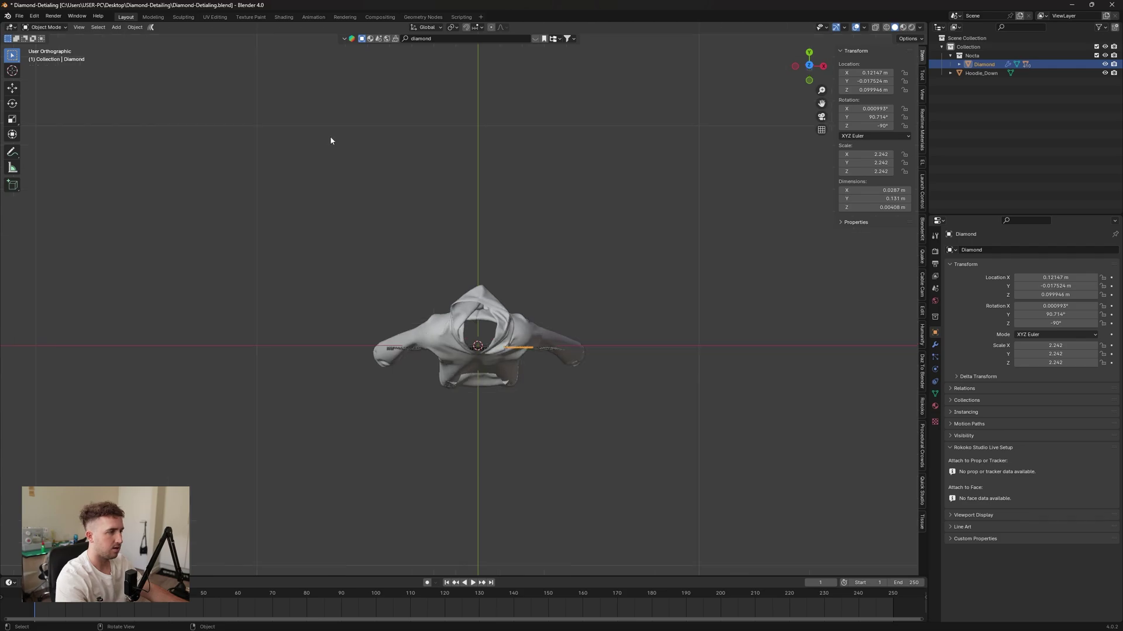
drag(4, 25, 471, 229)
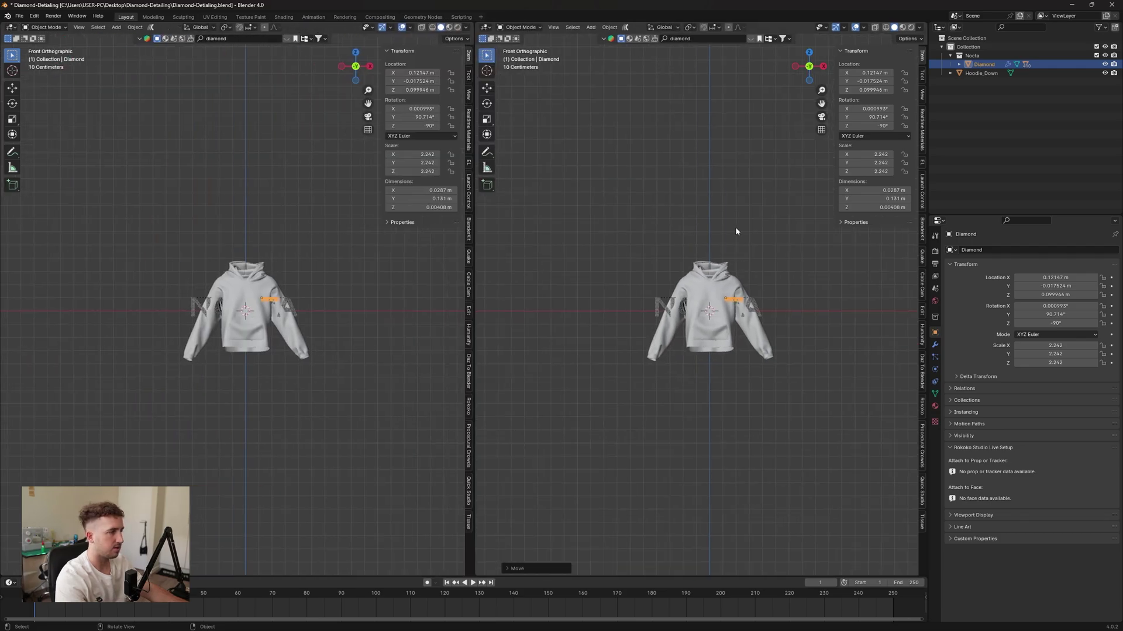
key(KP_3)
Move the diamond logo out in front of the hoodie's chest, to about Y -0.170 m and Z 0.141 m.
scroll(688, 296, up, 5)
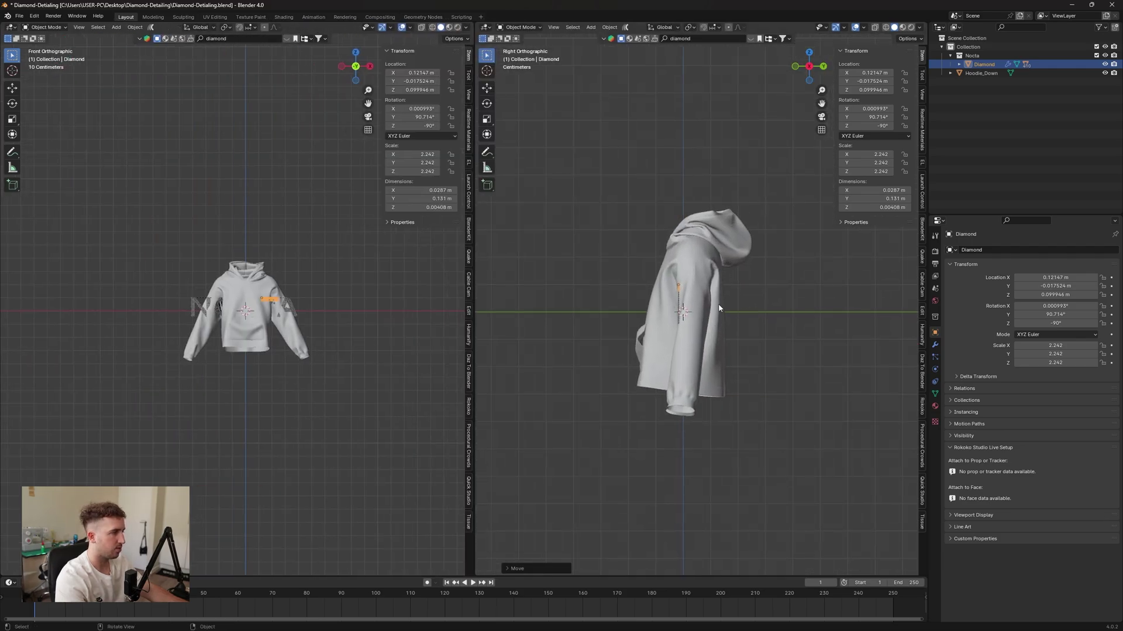
key(g)
click(639, 283)
scroll(118, 313, up, 6)
Scale the diamond logo to about 0.662 and center it on the chest at about X 0.056 m, Z 0.143 m.
drag(471, 274, 567, 282)
key(s)
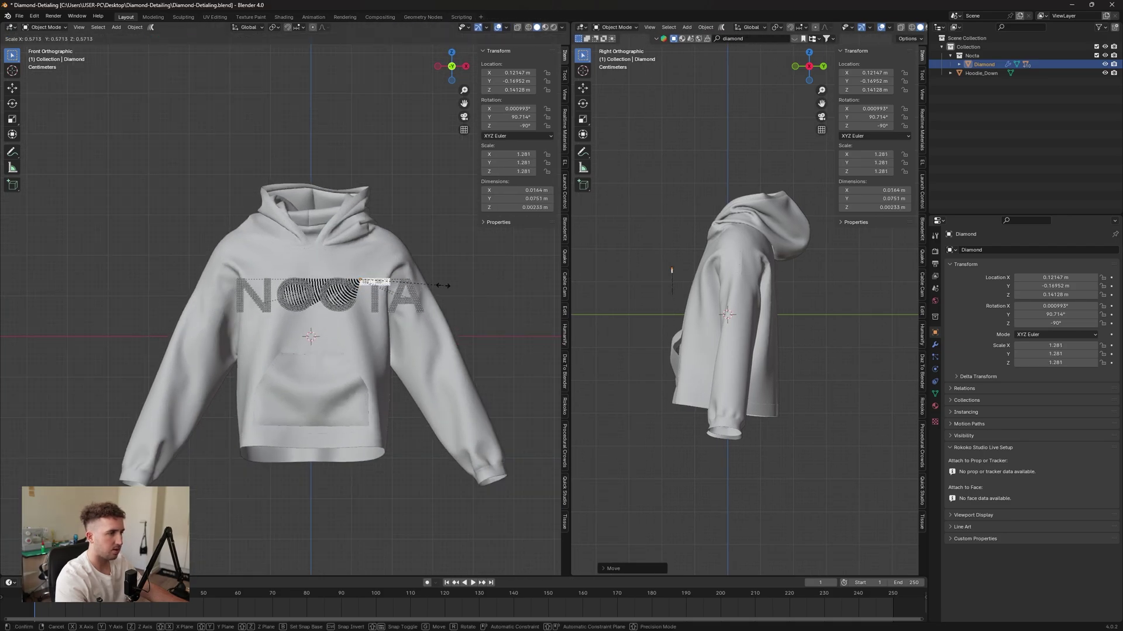
click(403, 283)
key(g)
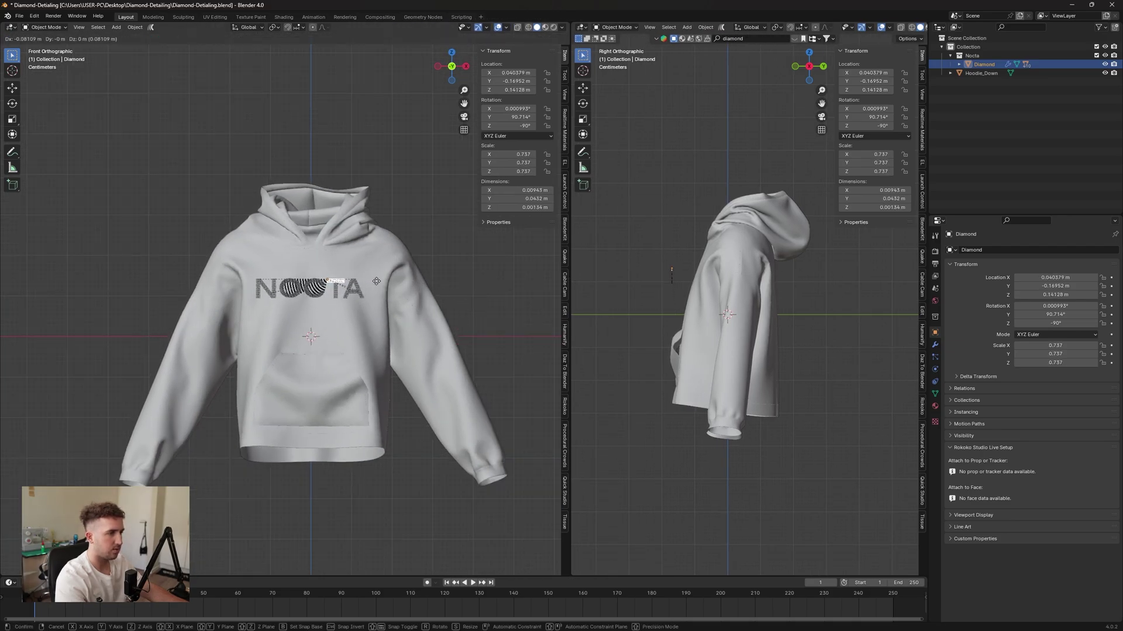
click(376, 282)
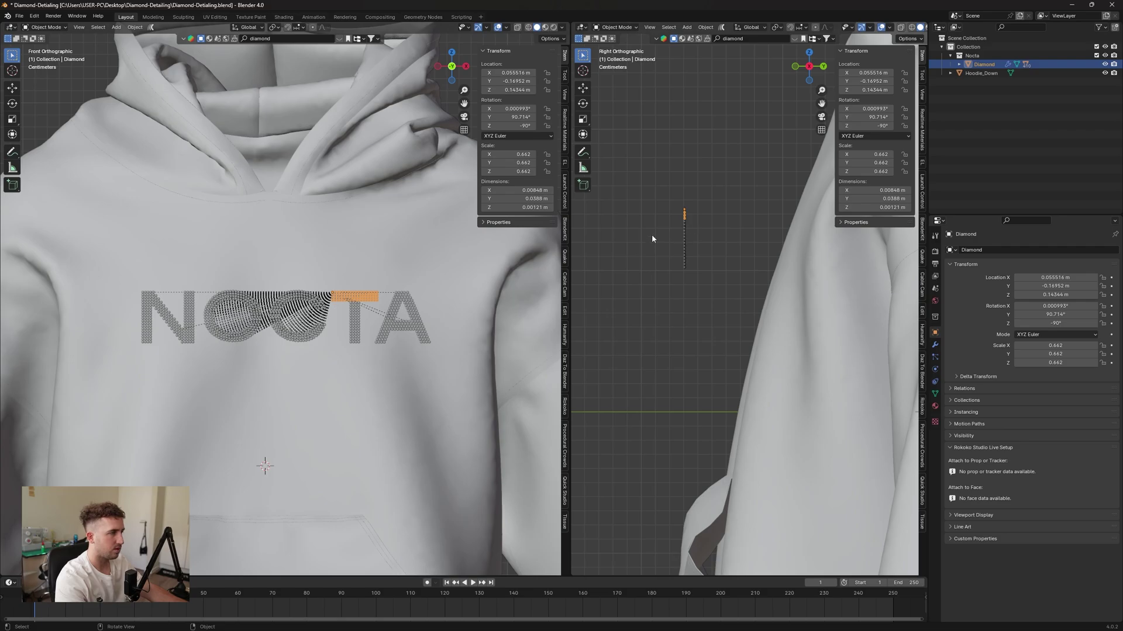
Add a mesh plane and rotate it 90° about X so it stands upright facing the front.
click(704, 294)
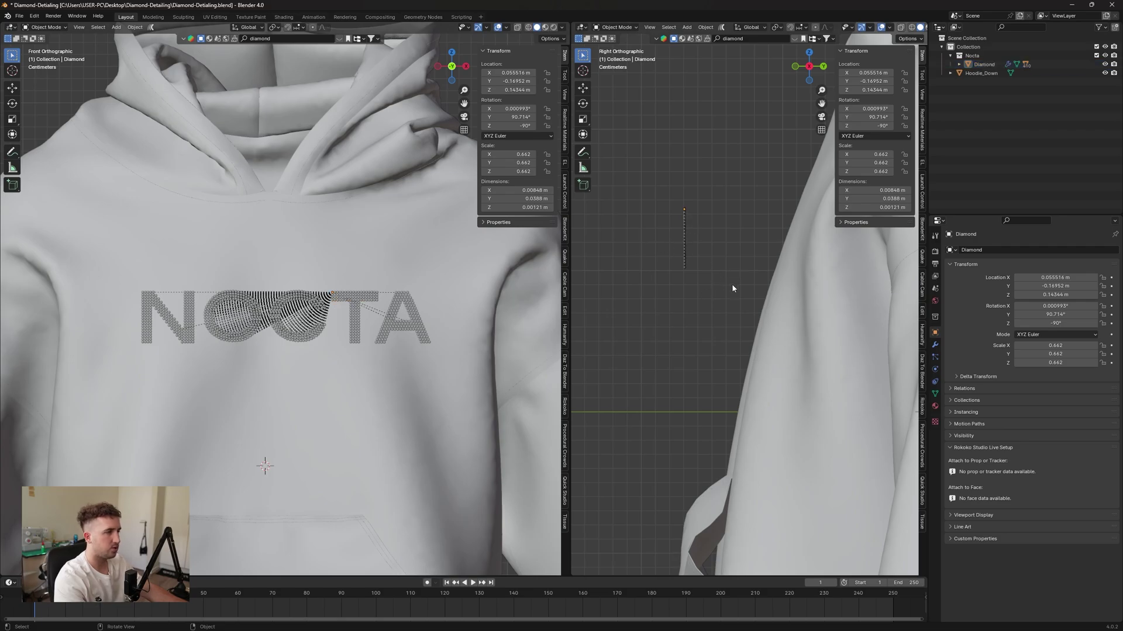
key(shift+a)
mouse_move(307, 302)
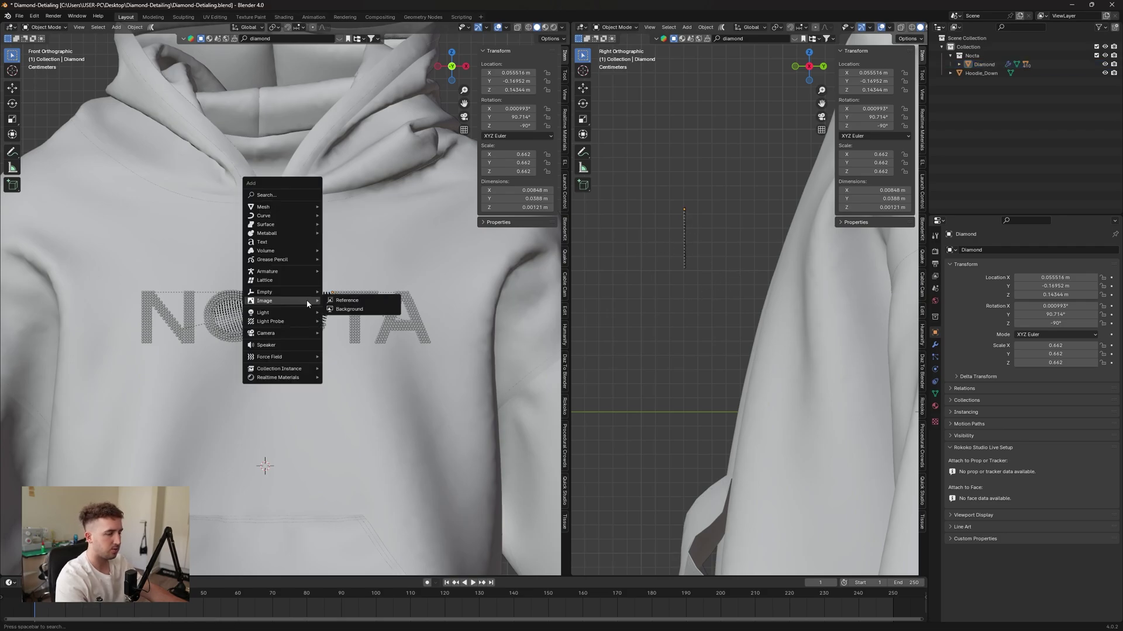
mouse_move(298, 206)
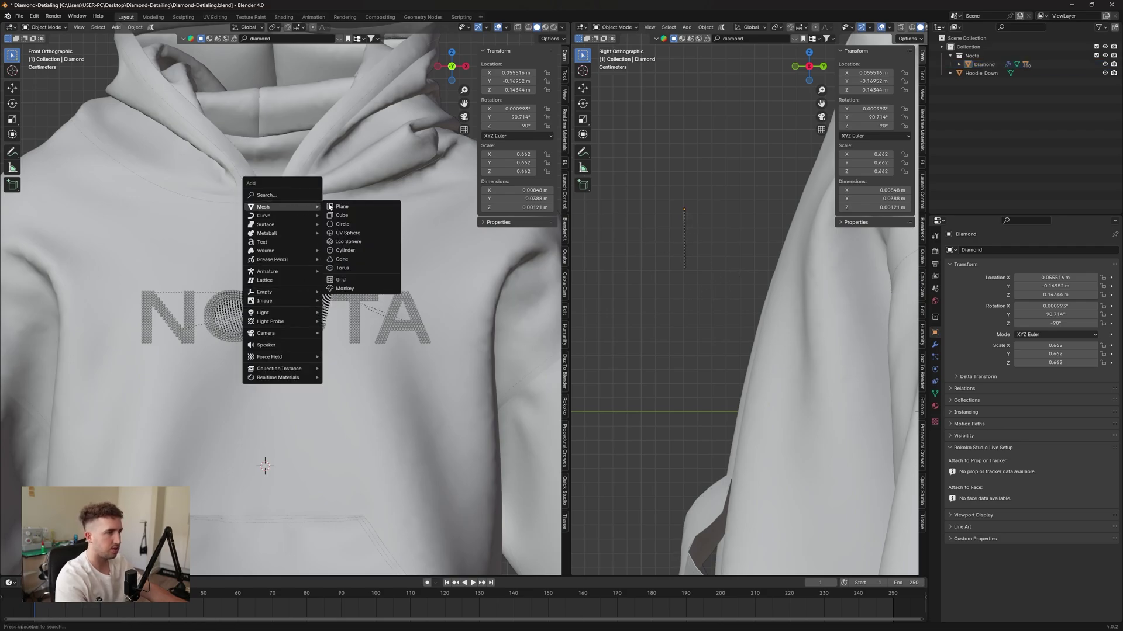
click(357, 211)
scroll(356, 211, down, 8)
key(r)
key(x)
key(9)
key(0)
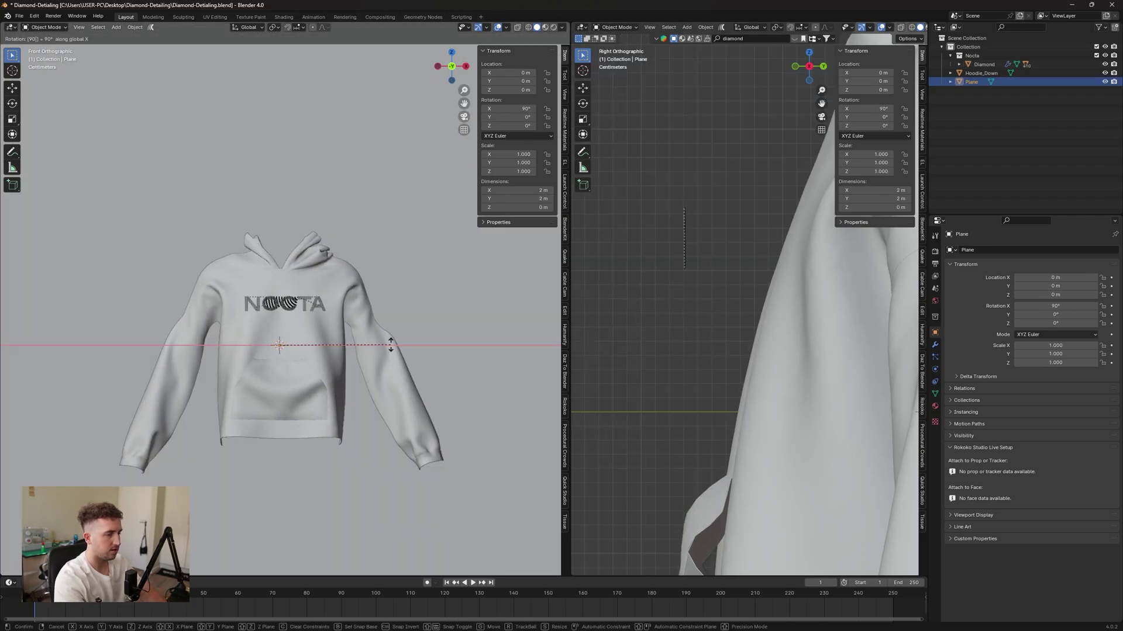
key(Return)
Scale the plane down to about 0.167 and raise it along Z to about 0.125 m, level with the logo.
scroll(390, 349, down, 6)
key(s)
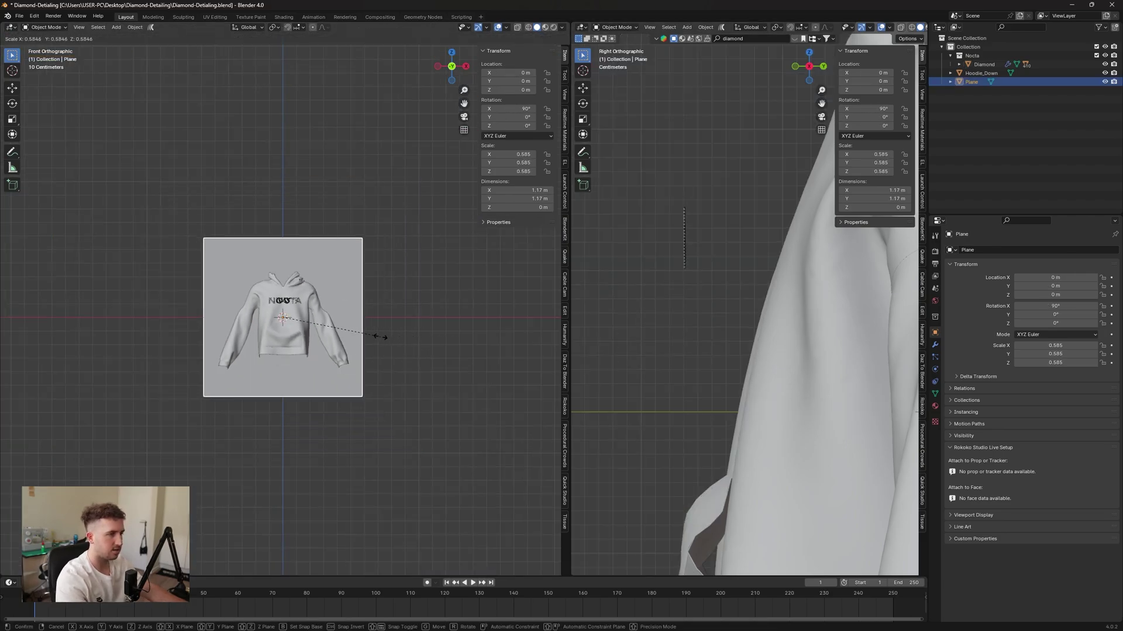
click(311, 329)
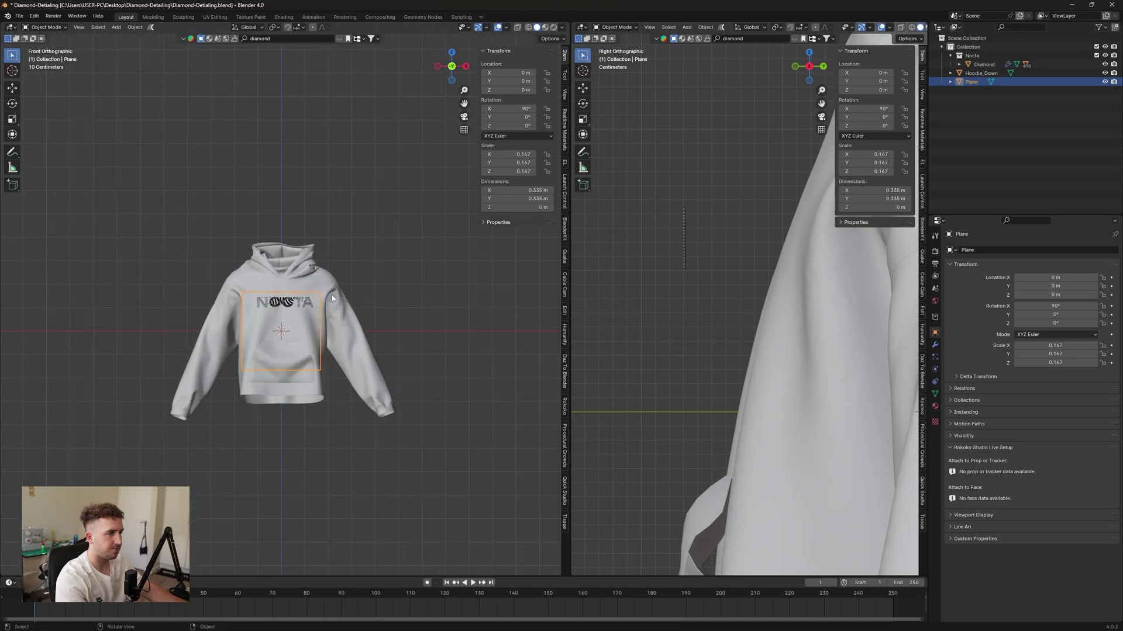
scroll(332, 295, up, 7)
key(g)
key(z)
click(352, 268)
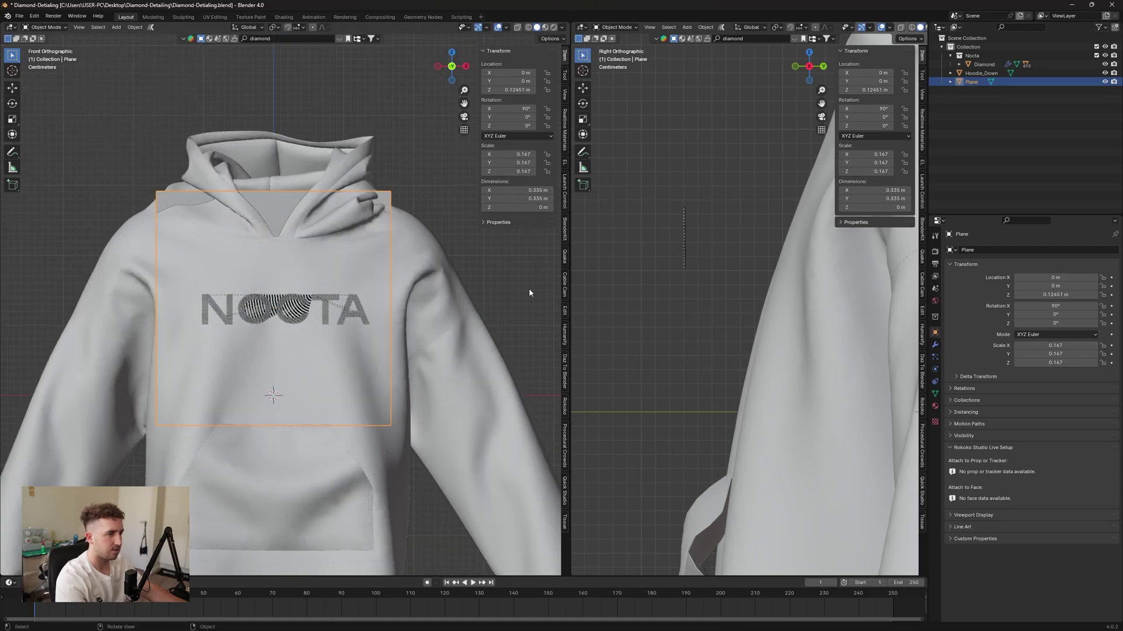
Move the plane along Y to about -0.160 m, in front of the hoodie near the logo.
scroll(784, 309, down, 4)
key(g)
key(y)
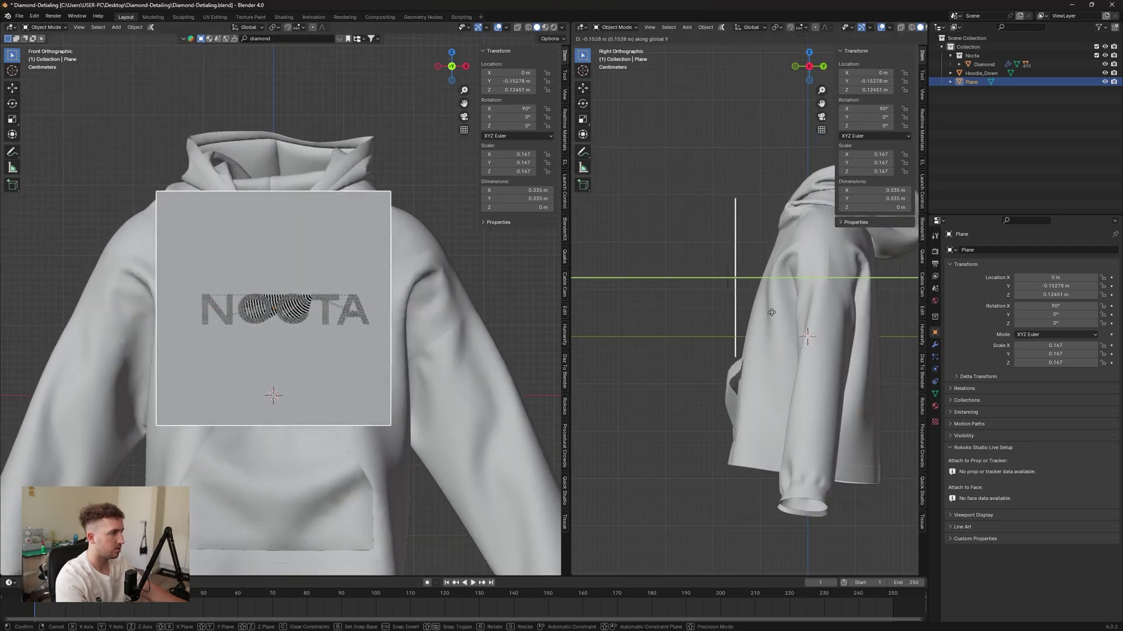
click(768, 313)
scroll(764, 289, up, 6)
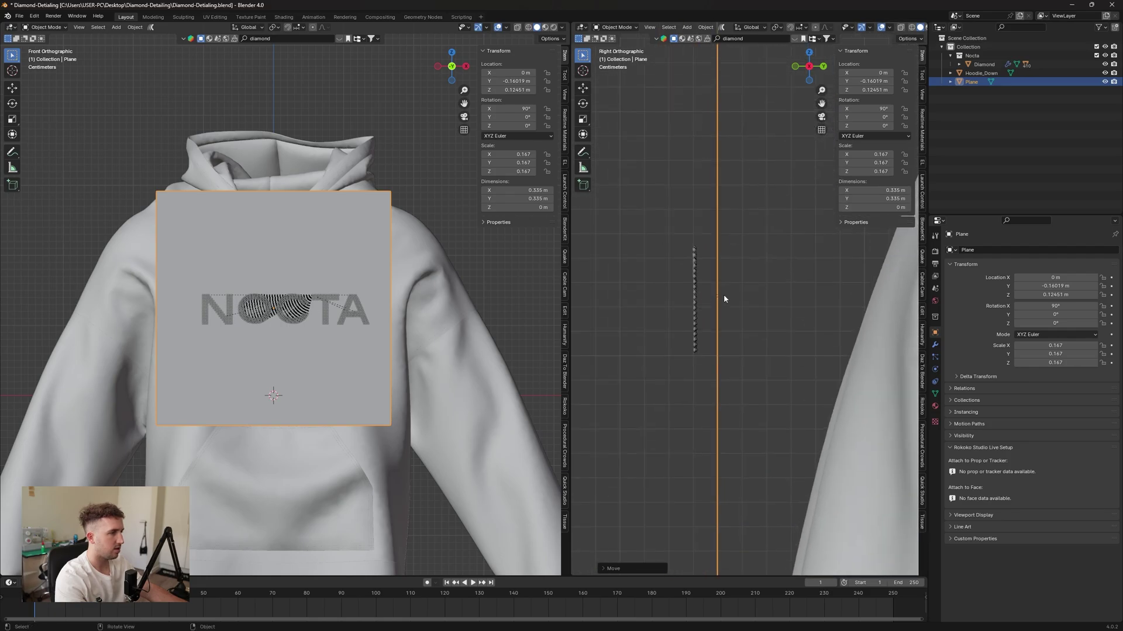
Fine-tune the plane's Y position to about -0.16925 m so it cuts through the backs of the diamonds.
key(g)
key(y)
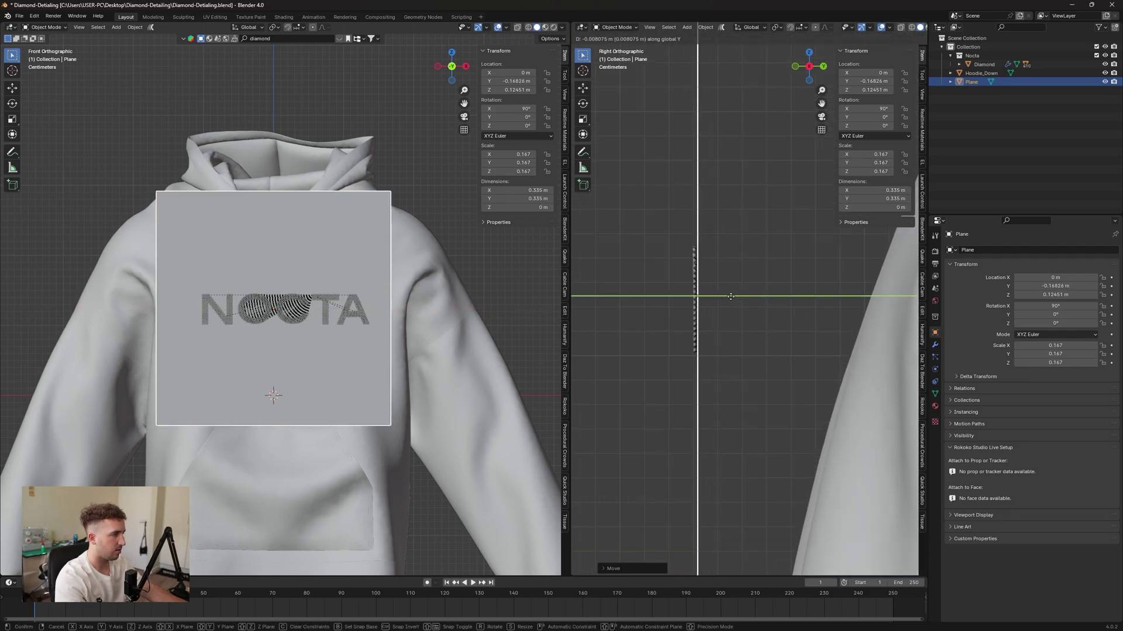
click(730, 299)
scroll(699, 287, up, 6)
shift+middle_drag(592, 276, 678, 275)
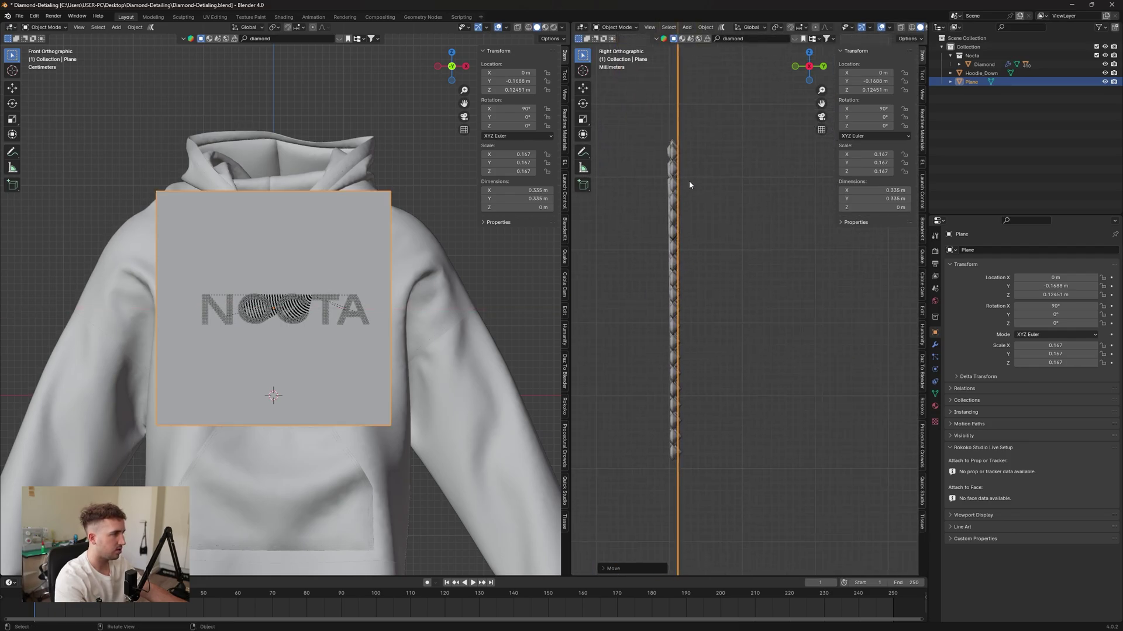
scroll(689, 184, up, 3)
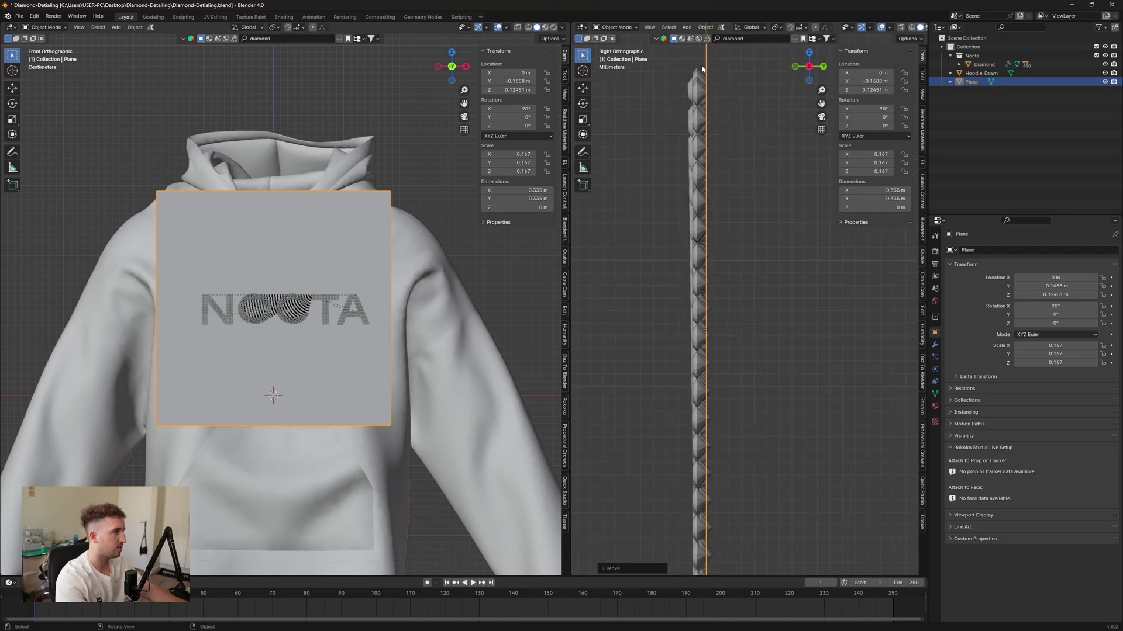
key(g)
key(y)
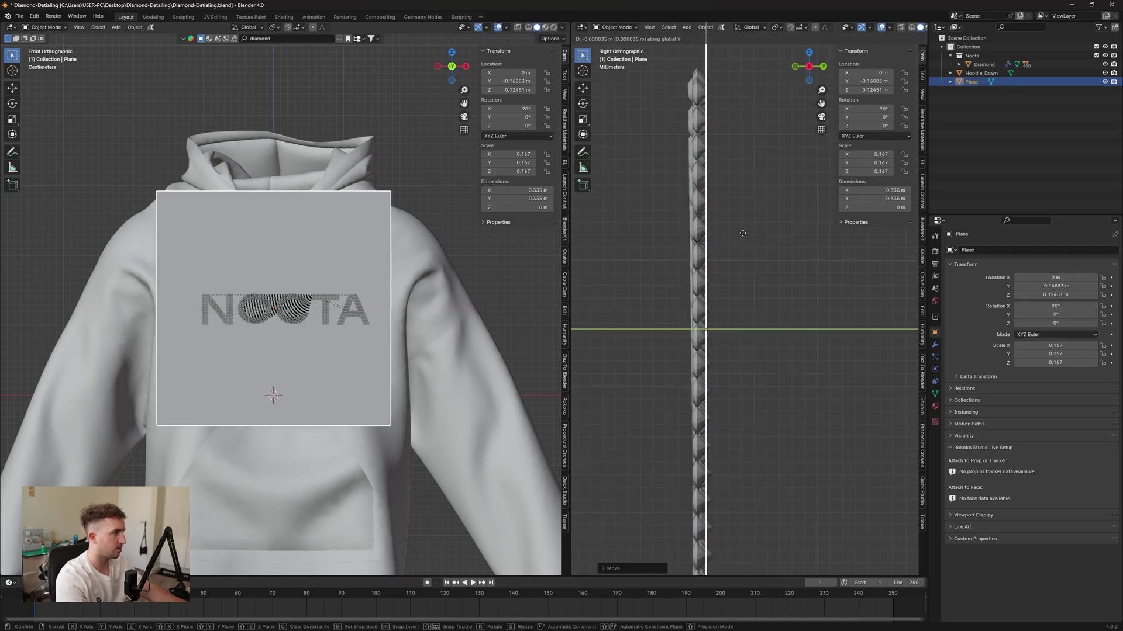
click(736, 235)
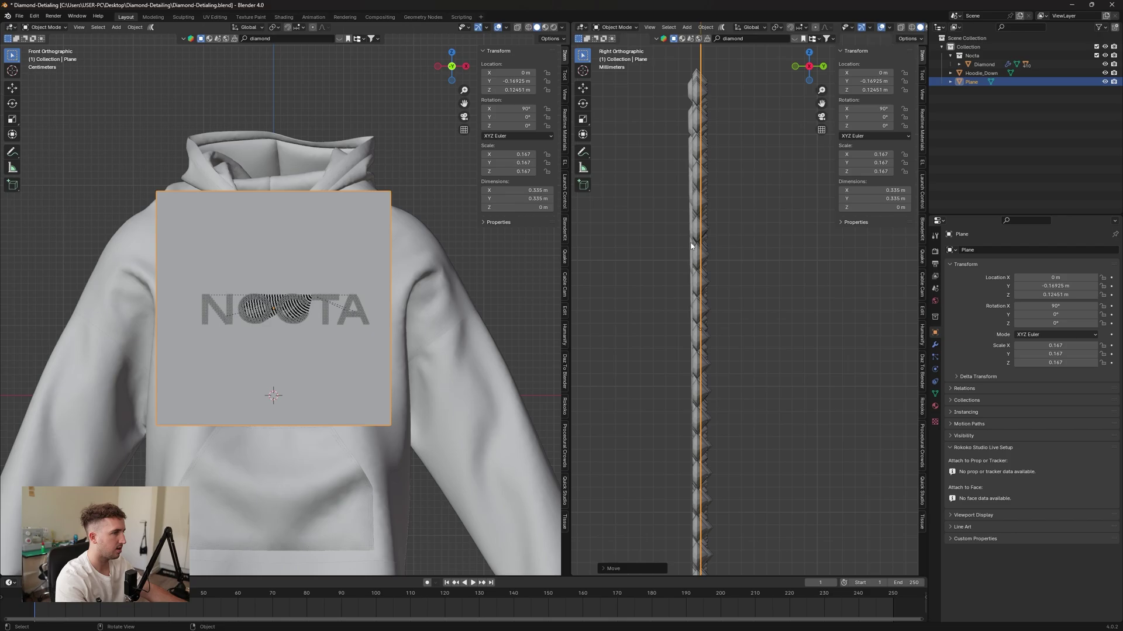
Scale the plane to about 0.126 and shift it along X to about 0.0154 m so it frames the logo's width.
scroll(342, 305, up, 4)
key(s)
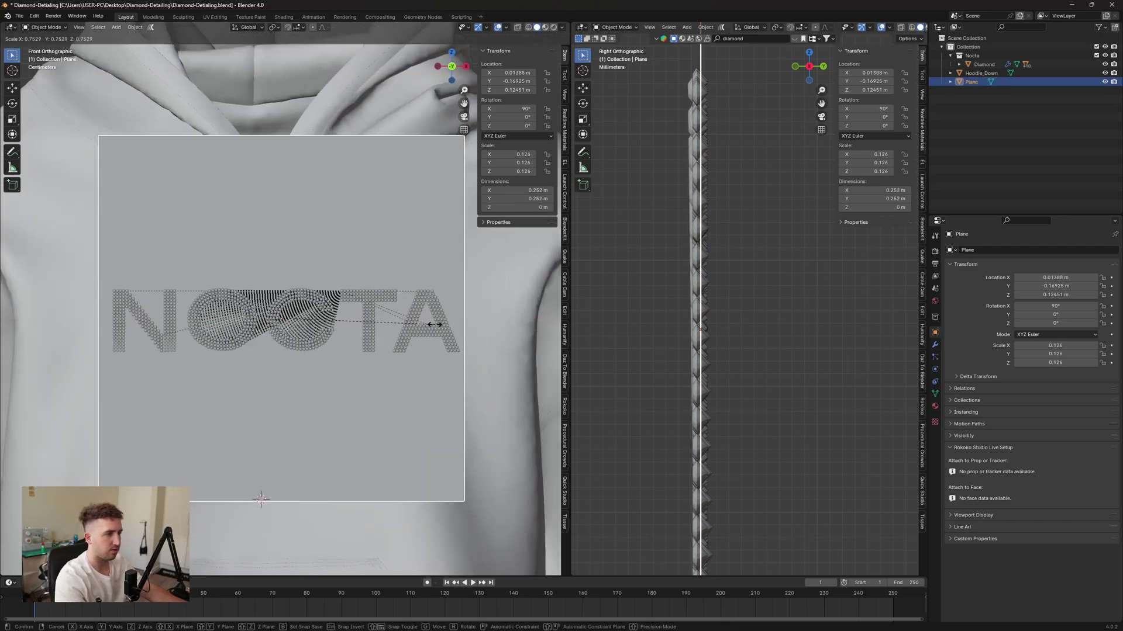
click(434, 322)
key(g)
key(x)
click(436, 323)
Shrink the plane along global Z to a height of about 0.054 m, leaving a narrow margin around the lettering.
key(s)
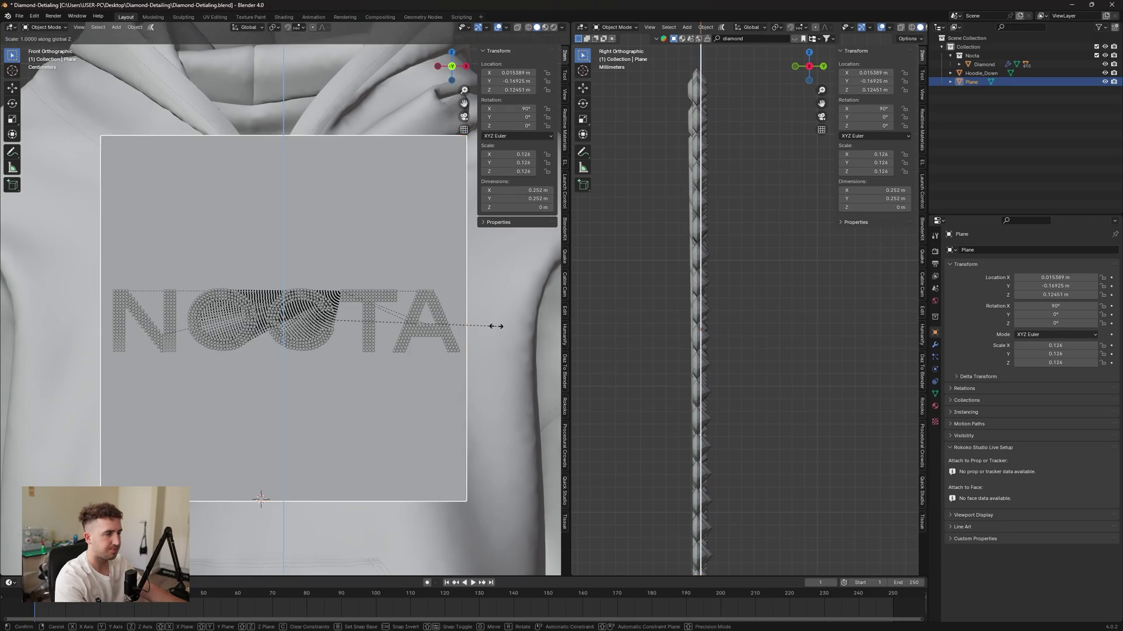
key(z)
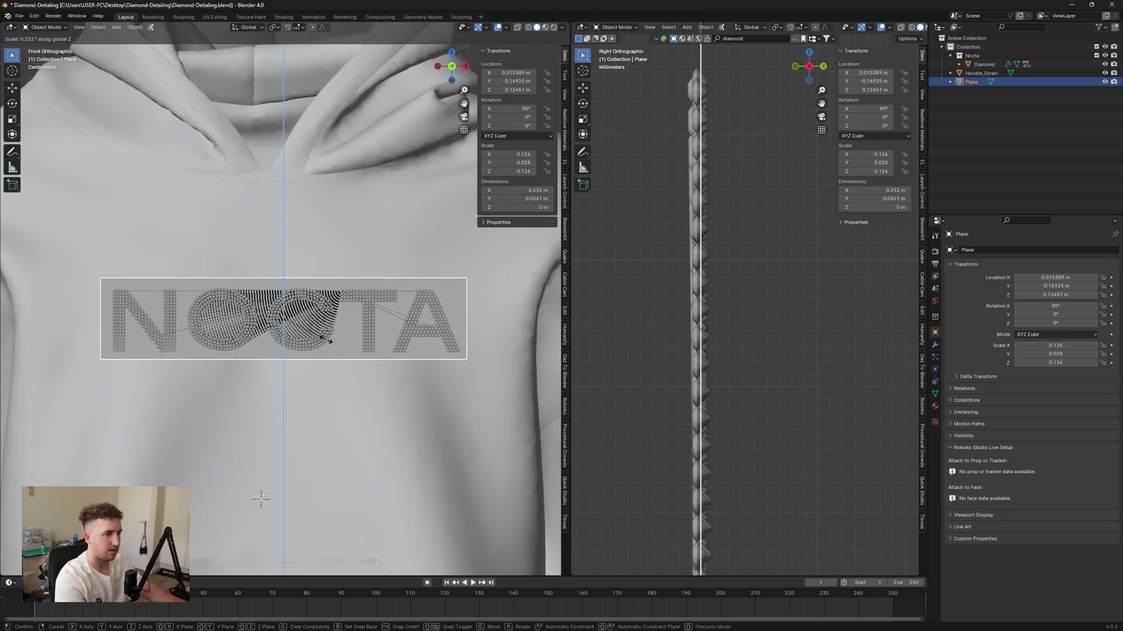
click(325, 339)
scroll(325, 339, up, 2)
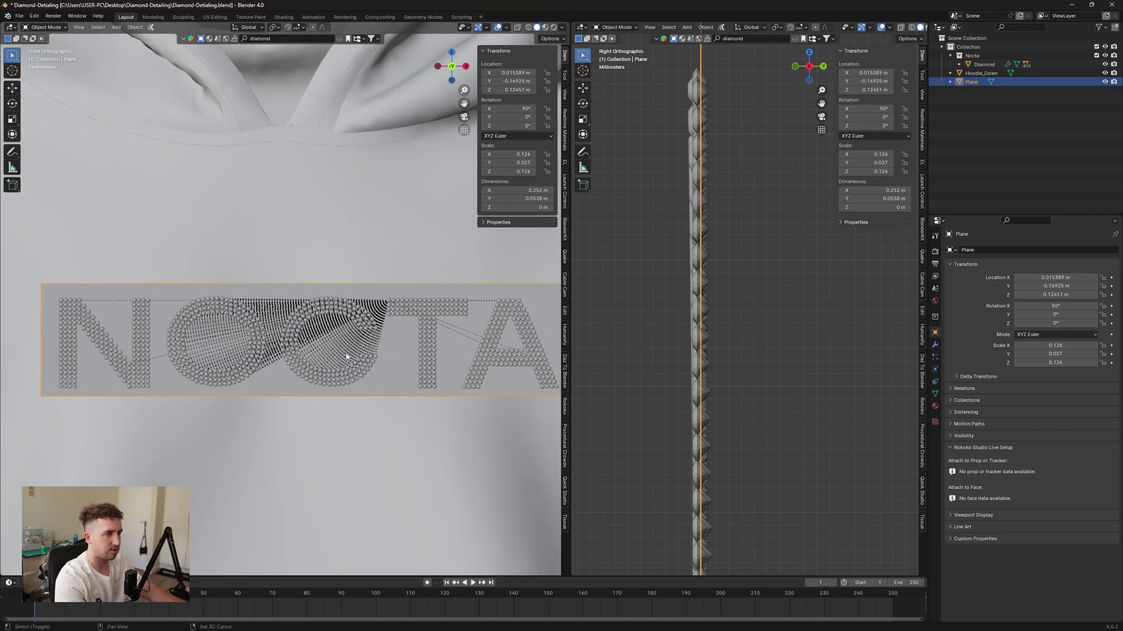
Subdivide the whole logo backing plane into a dense mesh and return to Object Mode.
scroll(376, 310, down, 5)
key(Tab)
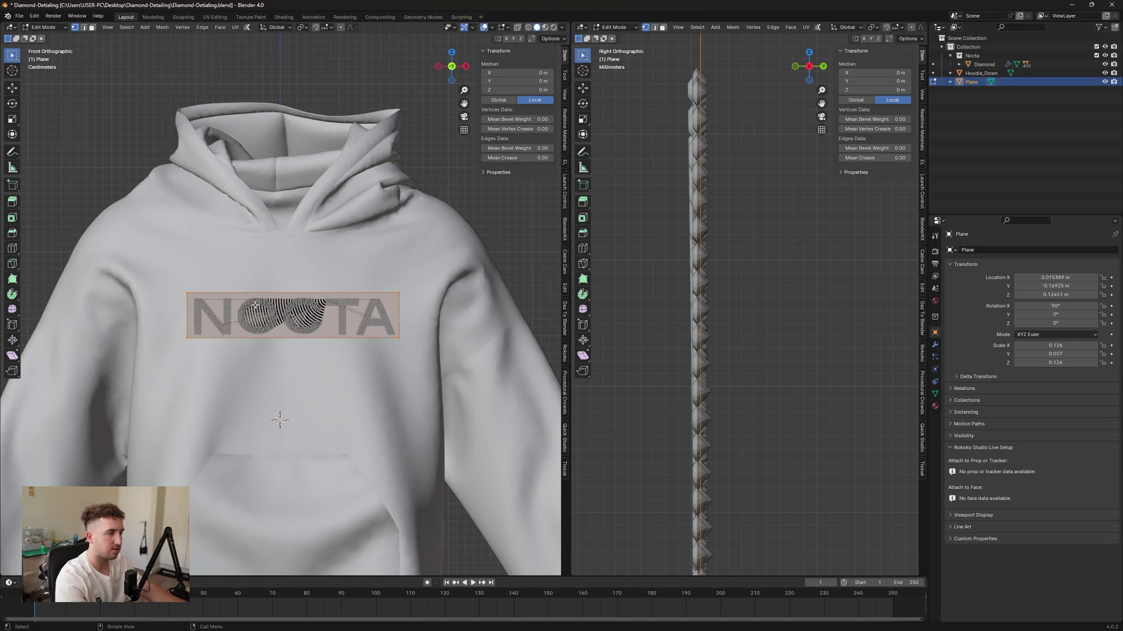
scroll(255, 305, up, 3)
key(Tab)
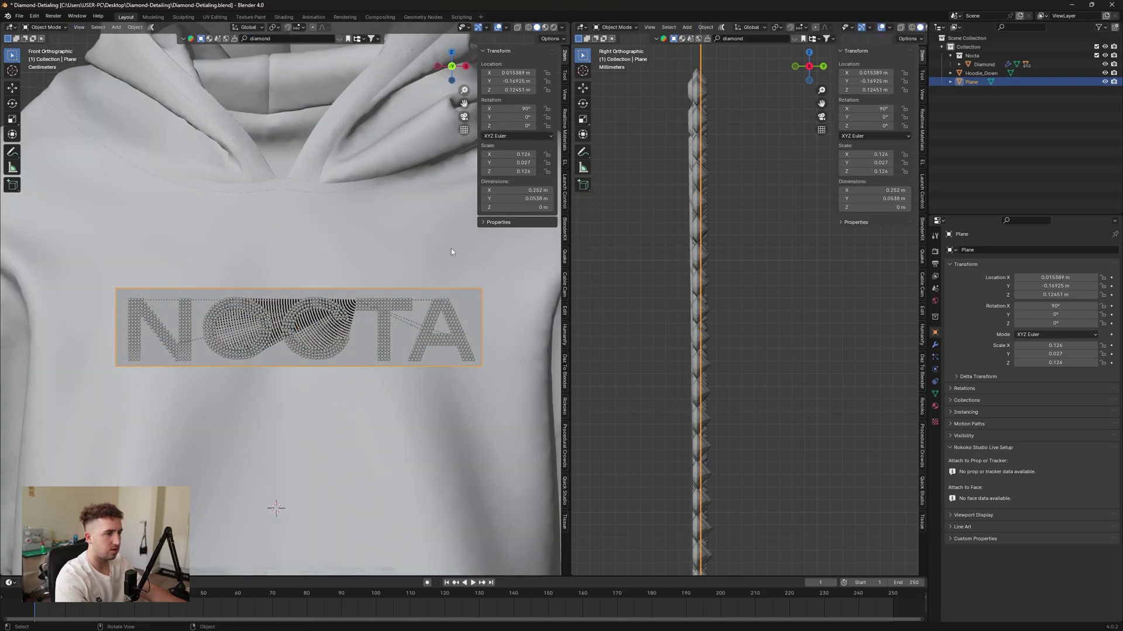
key(Tab)
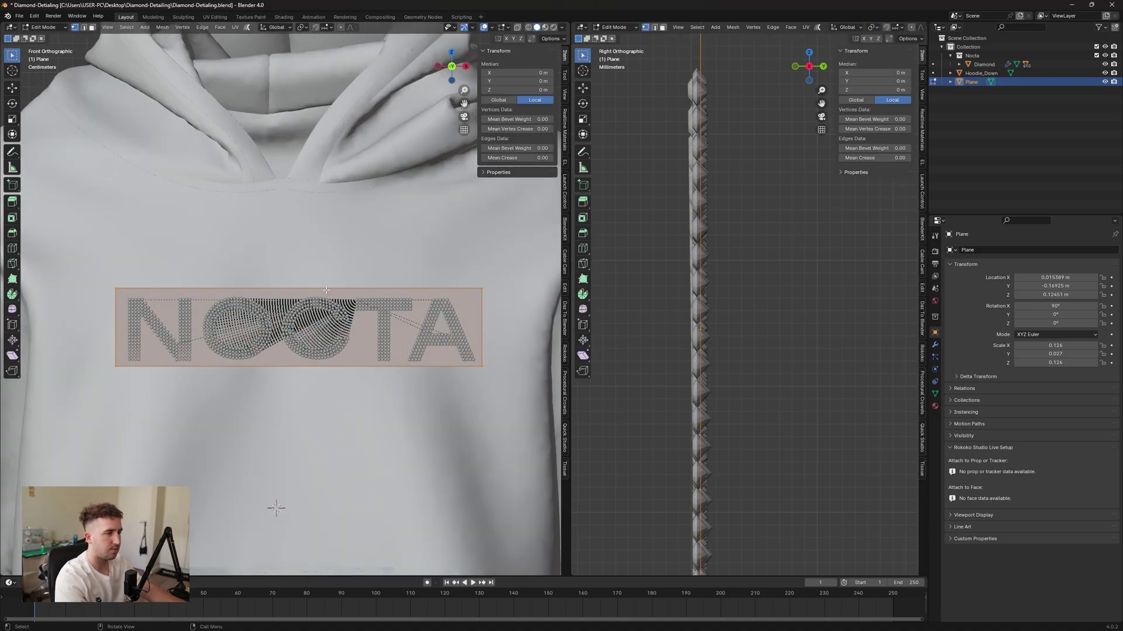
right_click(325, 290)
click(309, 300)
key(Return)
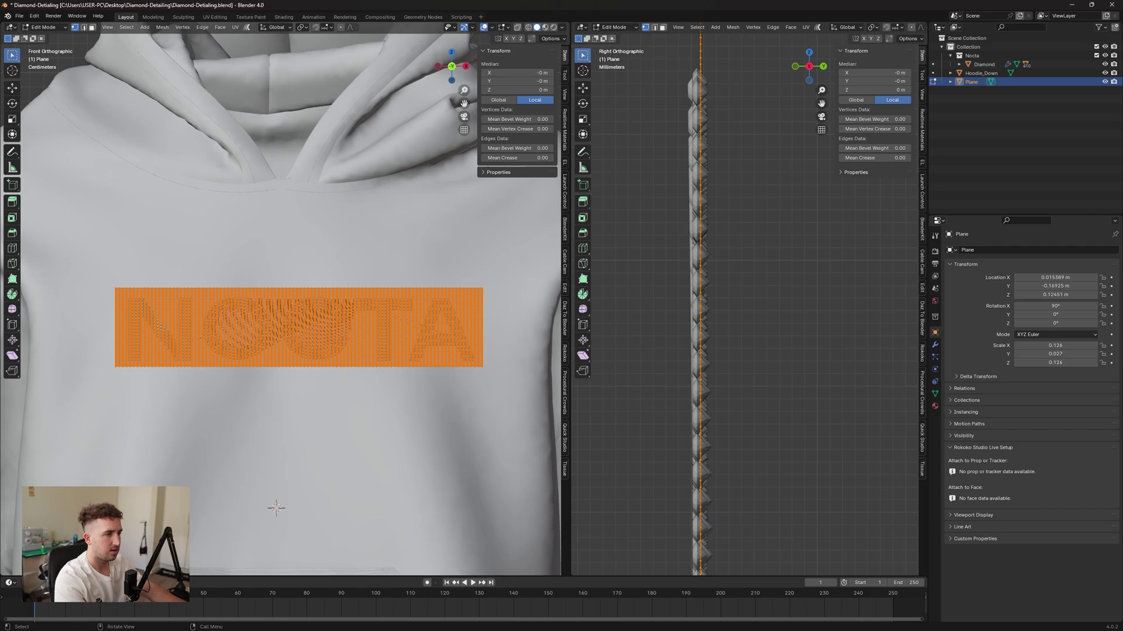
scroll(241, 274, up, 3)
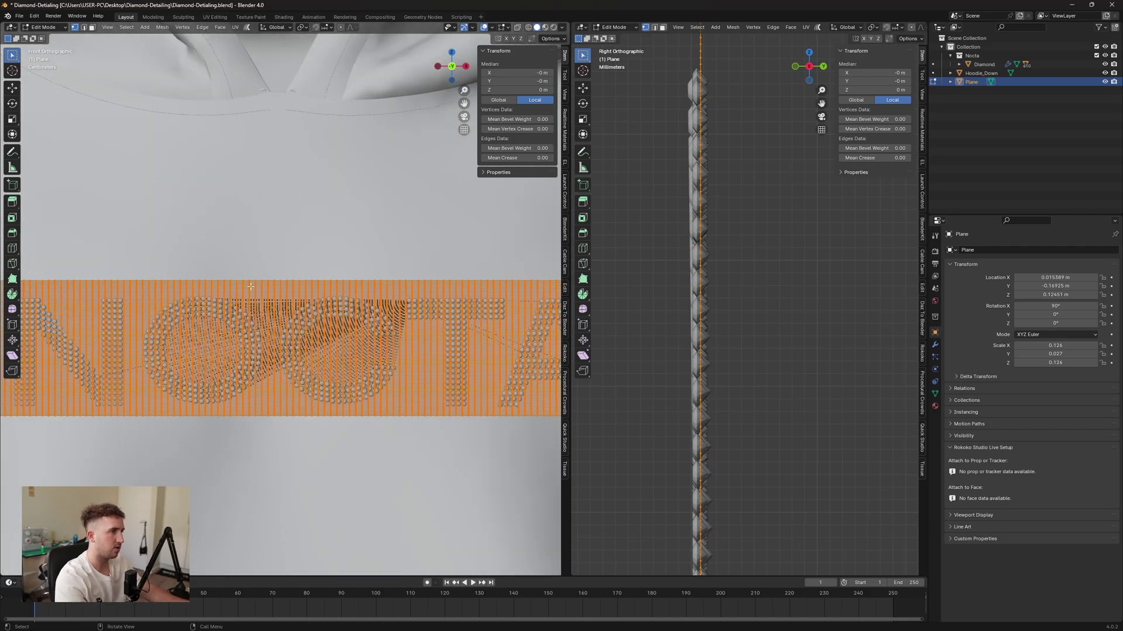
scroll(247, 295, down, 5)
key(Tab)
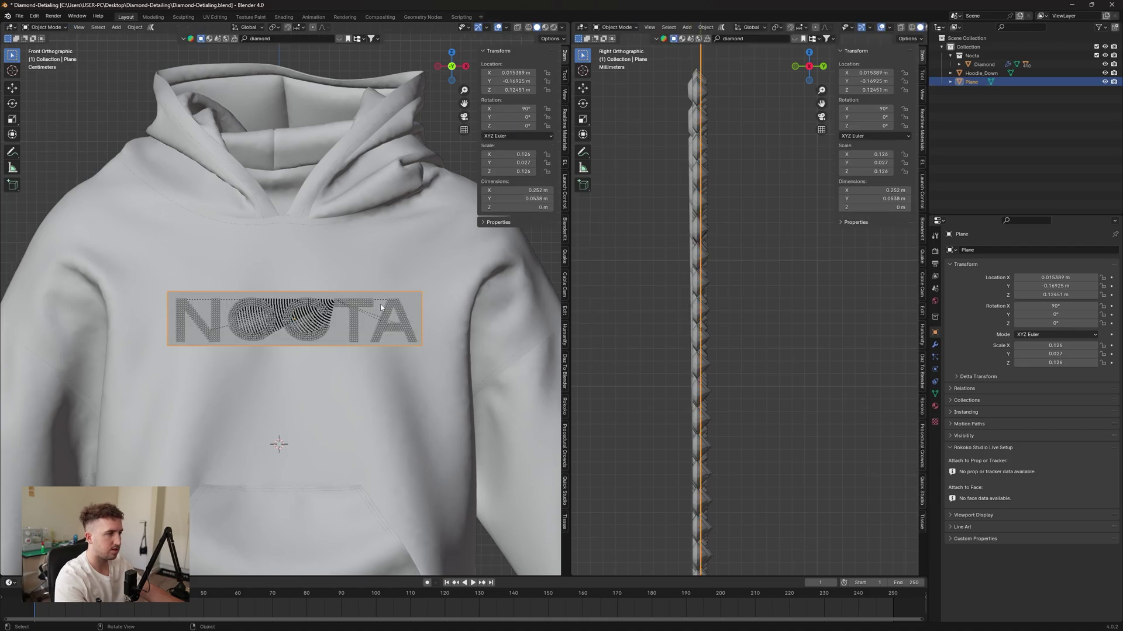
Select the Diamond object together with all its child diamonds in the Nocta collection and convert them to meshes.
scroll(374, 325, up, 4)
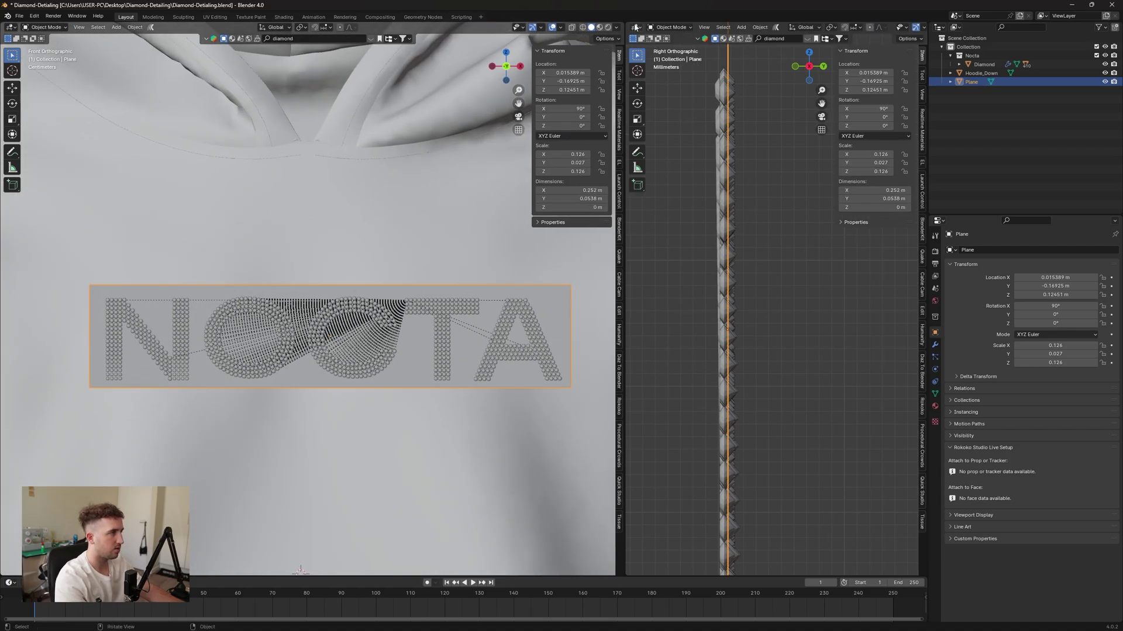
click(660, 246)
scroll(389, 319, down, 4)
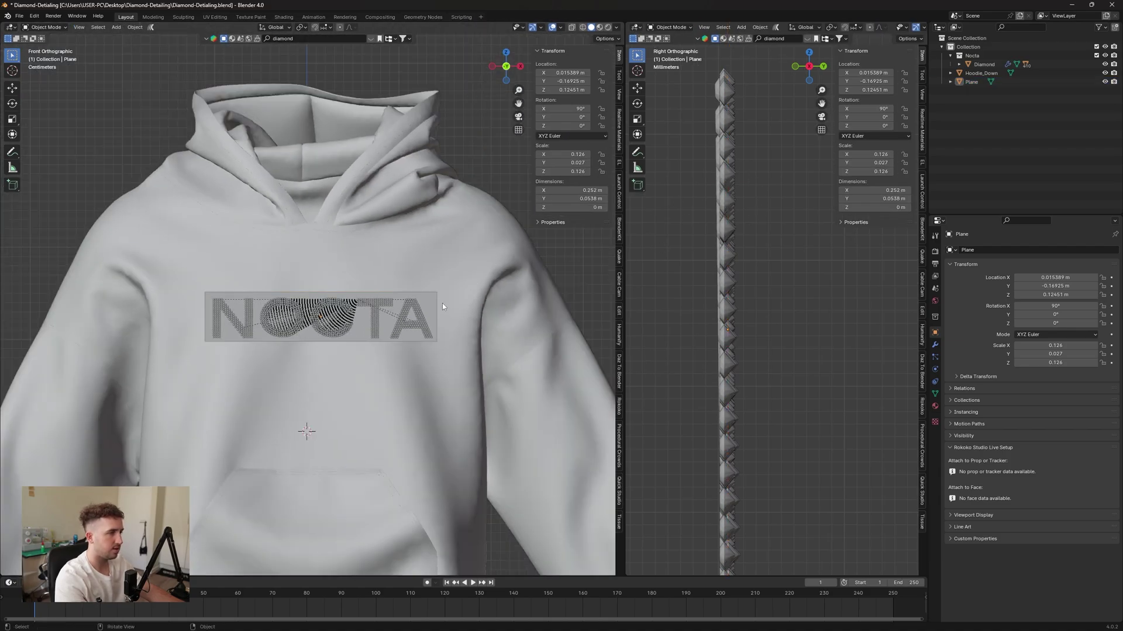
click(360, 305)
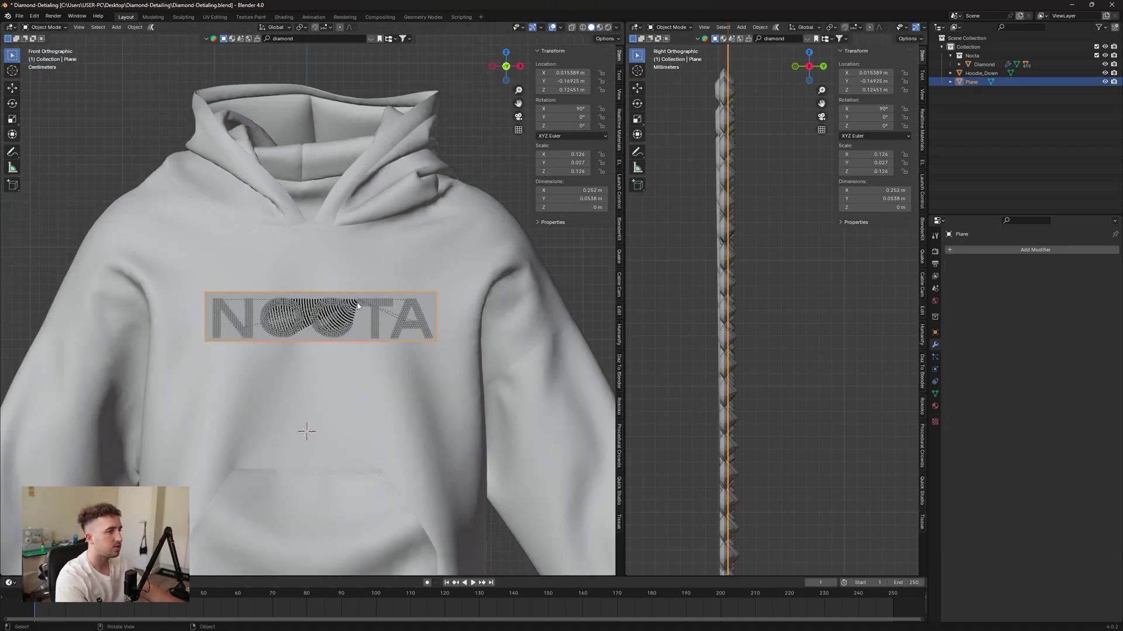
click(983, 65)
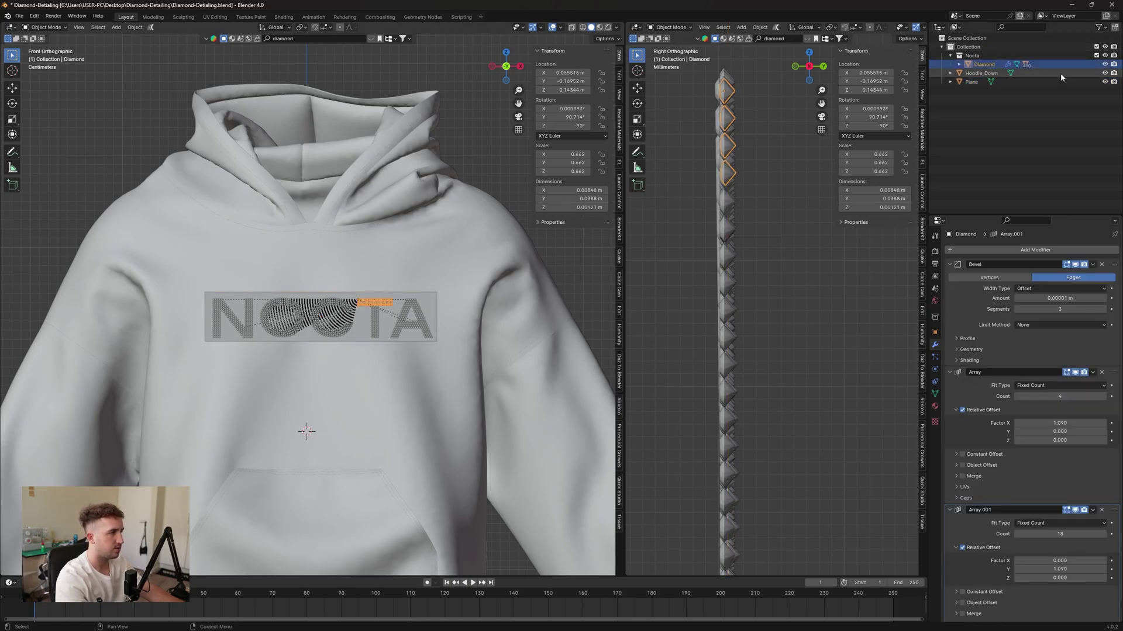
click(959, 65)
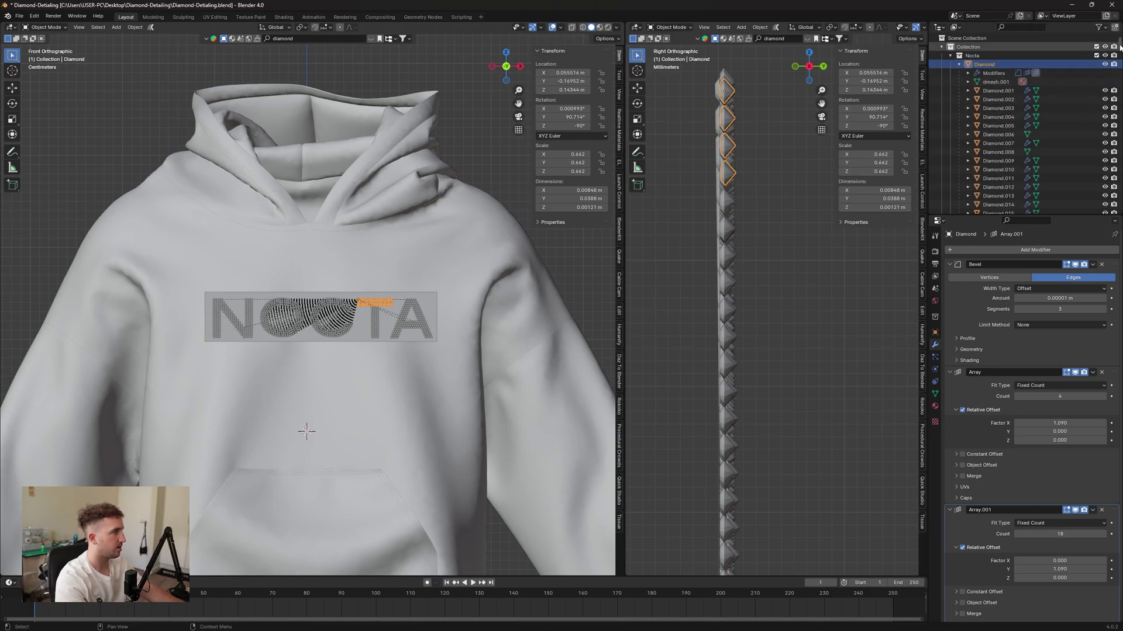
drag(1119, 45, 1120, 214)
shift+click(1017, 189)
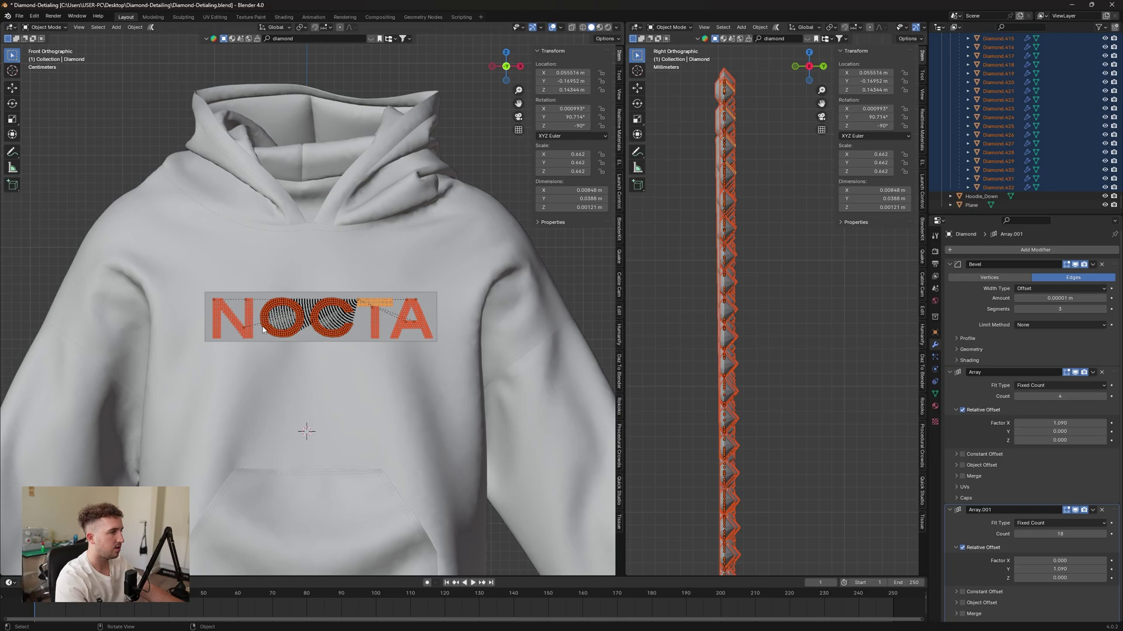
right_click(321, 317)
mouse_move(313, 317)
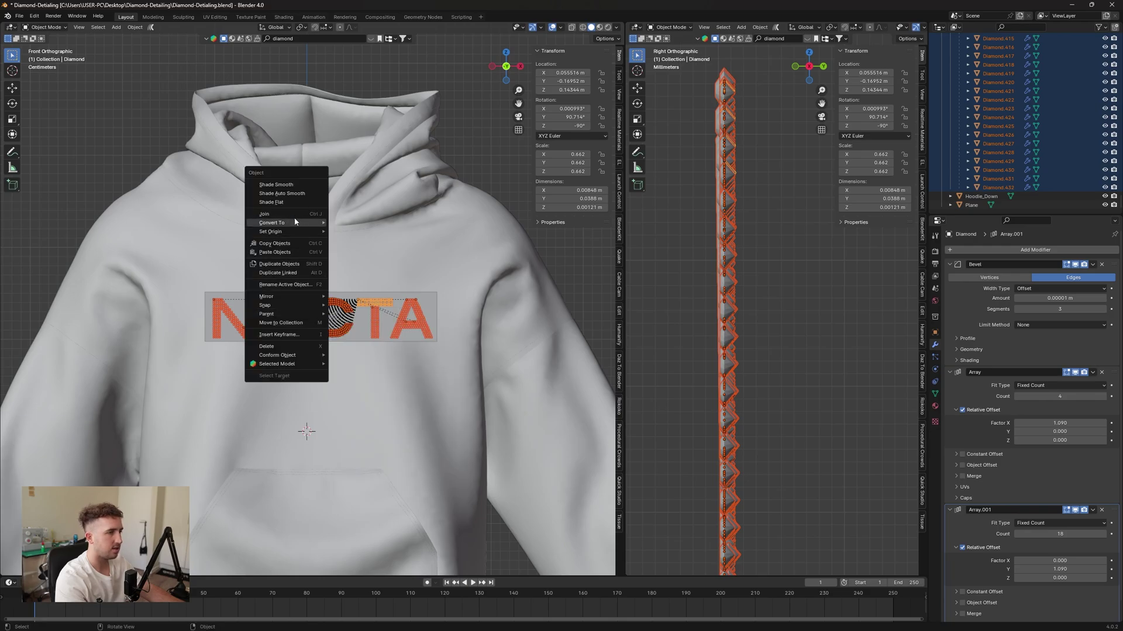
mouse_move(318, 222)
click(366, 232)
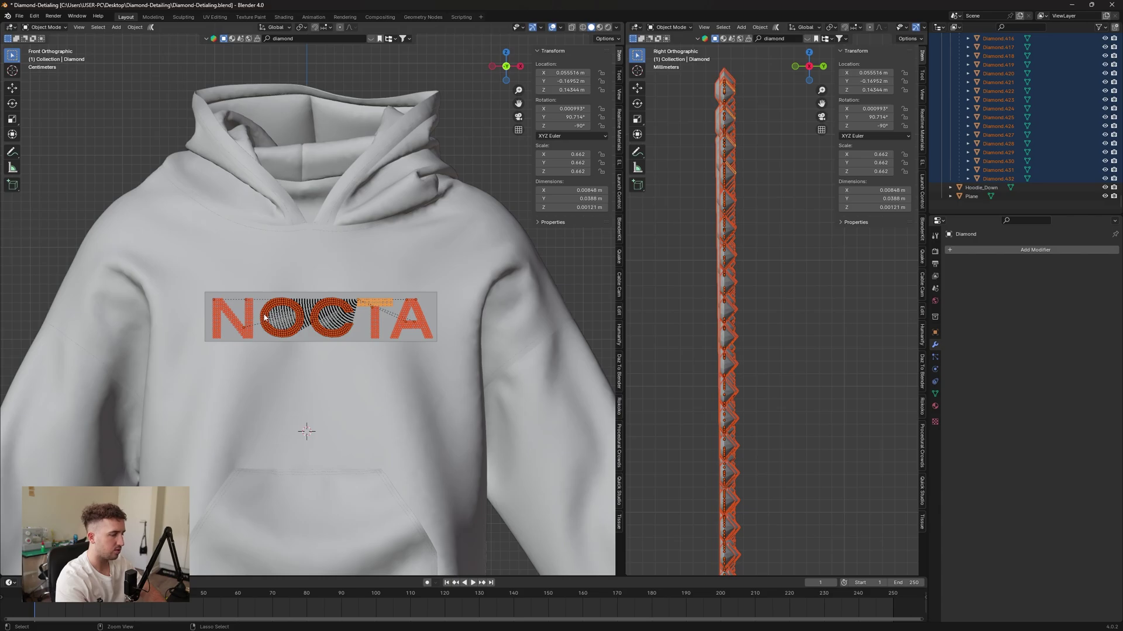
Join all the selected diamonds into the single Diamond object and collapse its hierarchy in the Nocta collection.
key(ctrl+j)
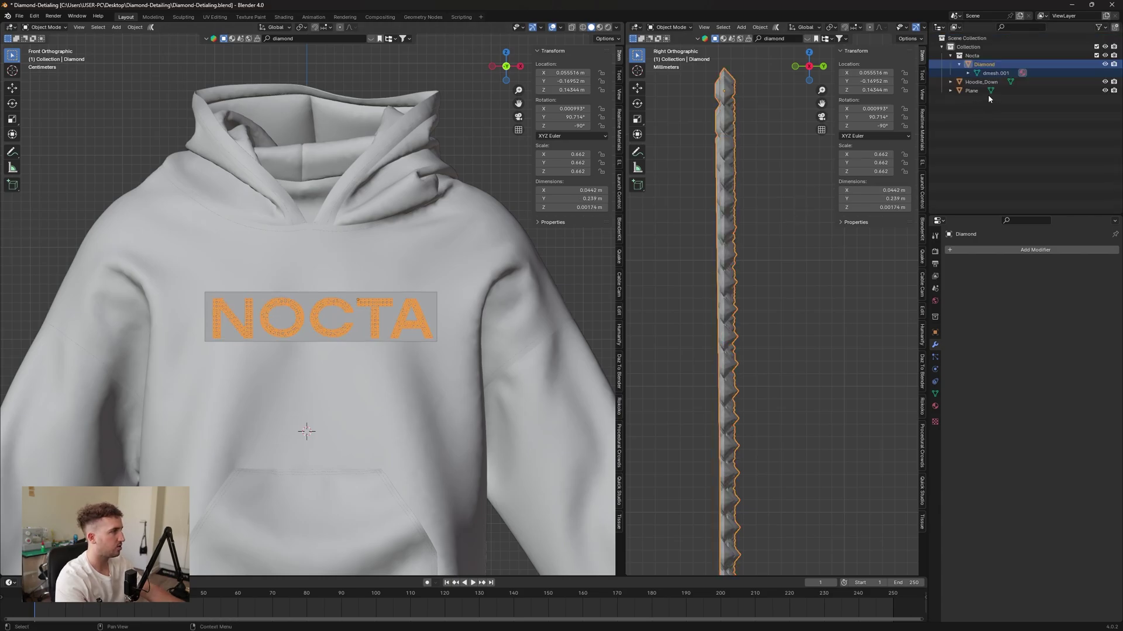
click(730, 202)
click(985, 65)
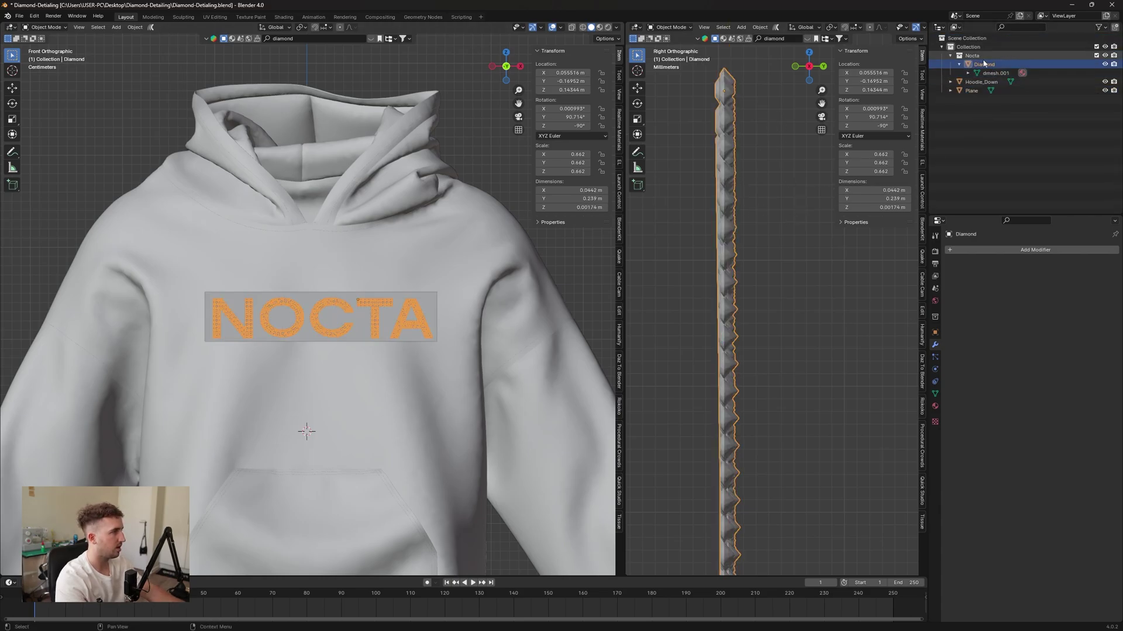
click(959, 64)
Add a Surface Deform modifier to the joined diamond logo with the plane as target and bind it.
scroll(366, 282, up, 2)
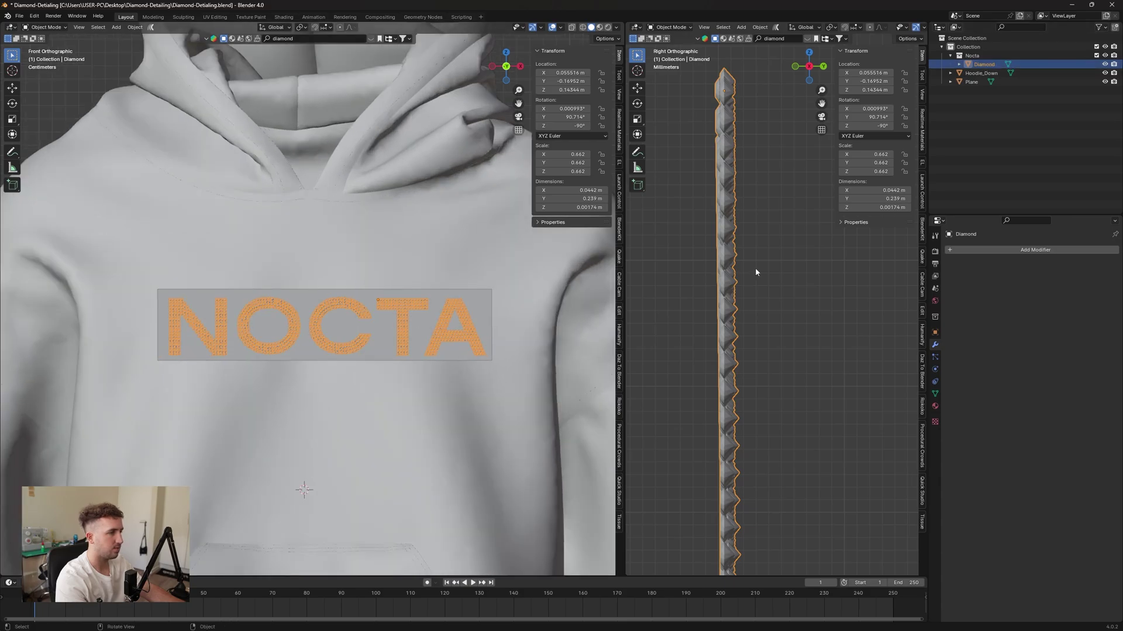
click(1012, 251)
key(space)
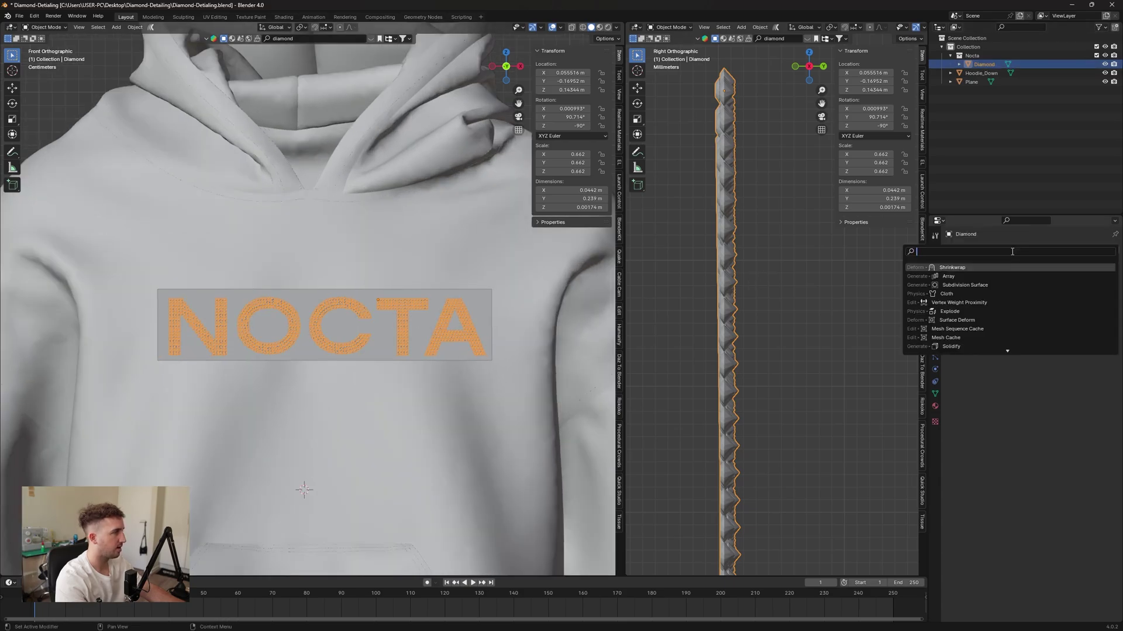
click(999, 320)
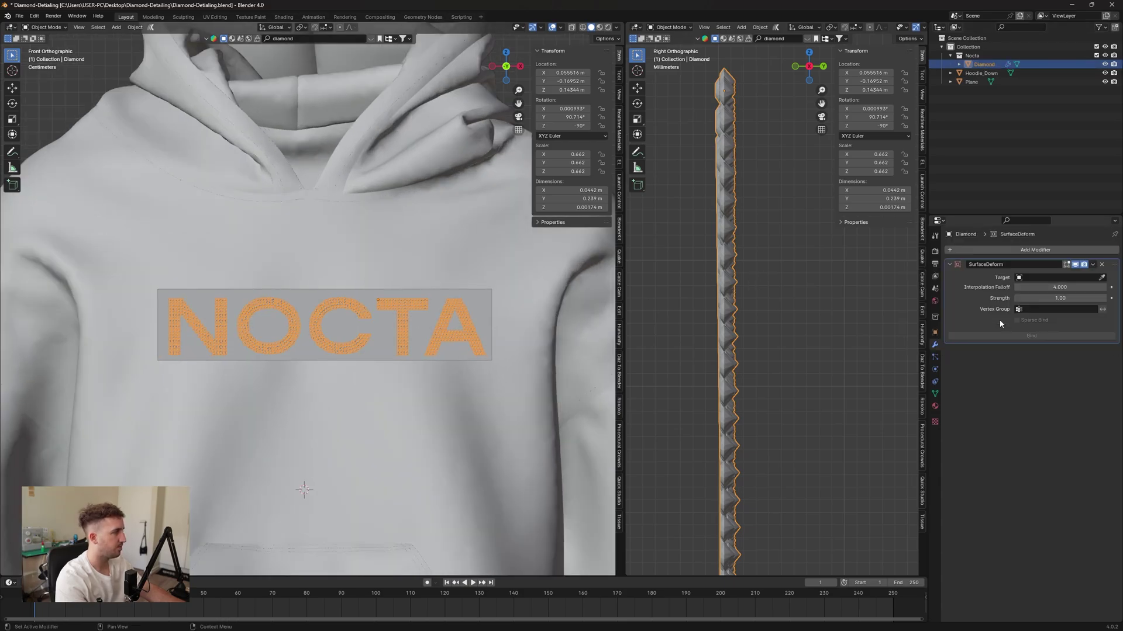
click(1102, 278)
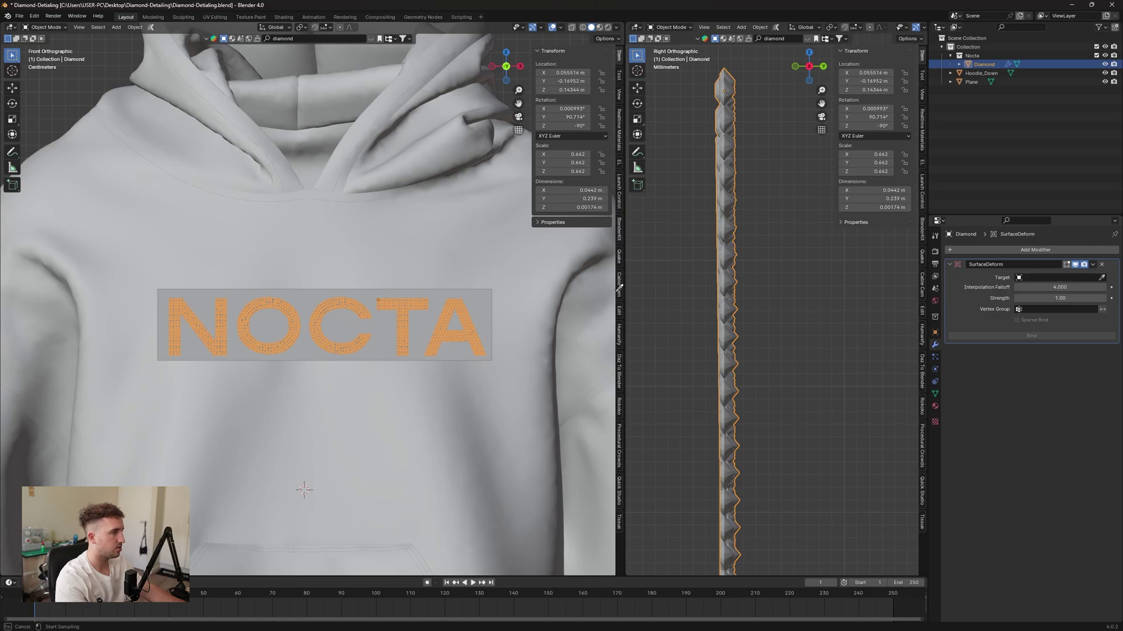
click(485, 304)
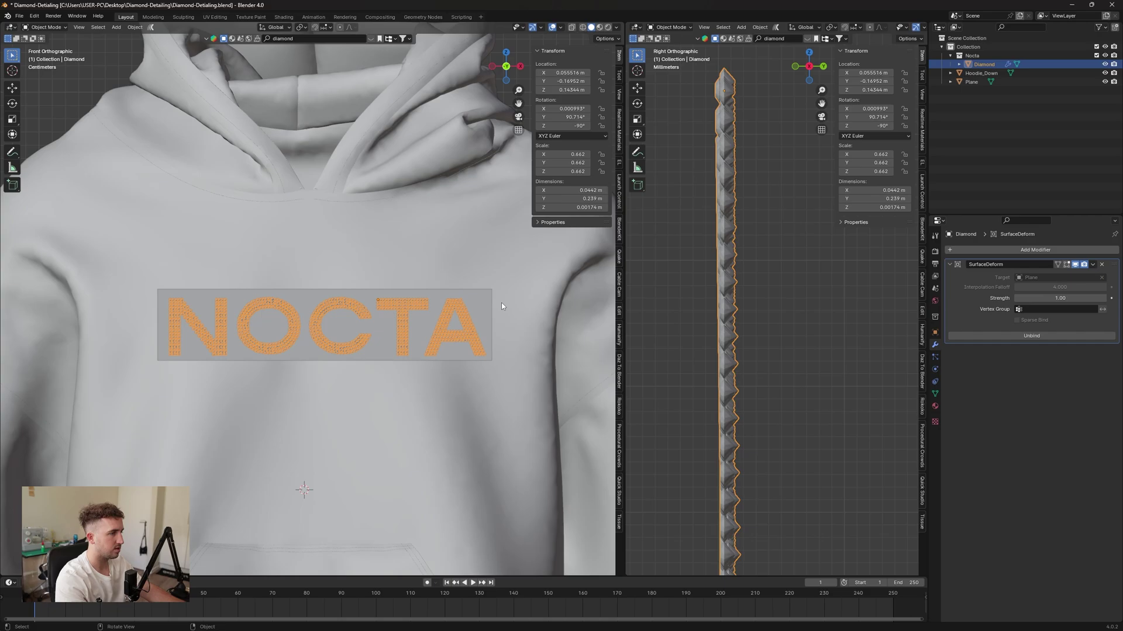
Add a Shrinkwrap modifier to the plane and set Hoodie_Down as its target.
click(460, 326)
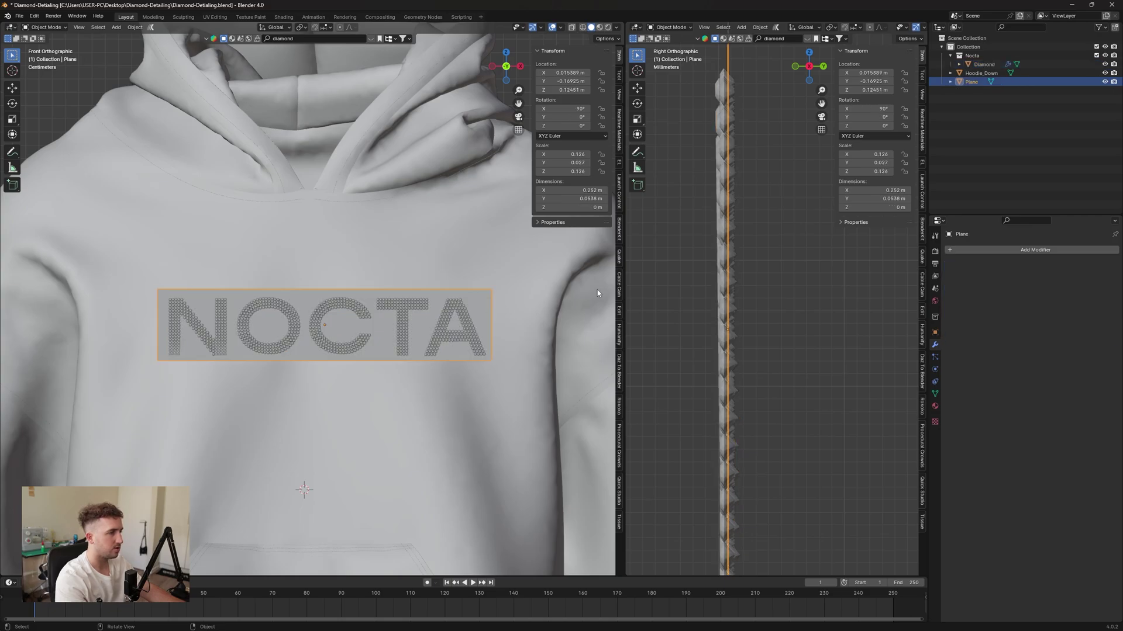
click(988, 250)
key(space)
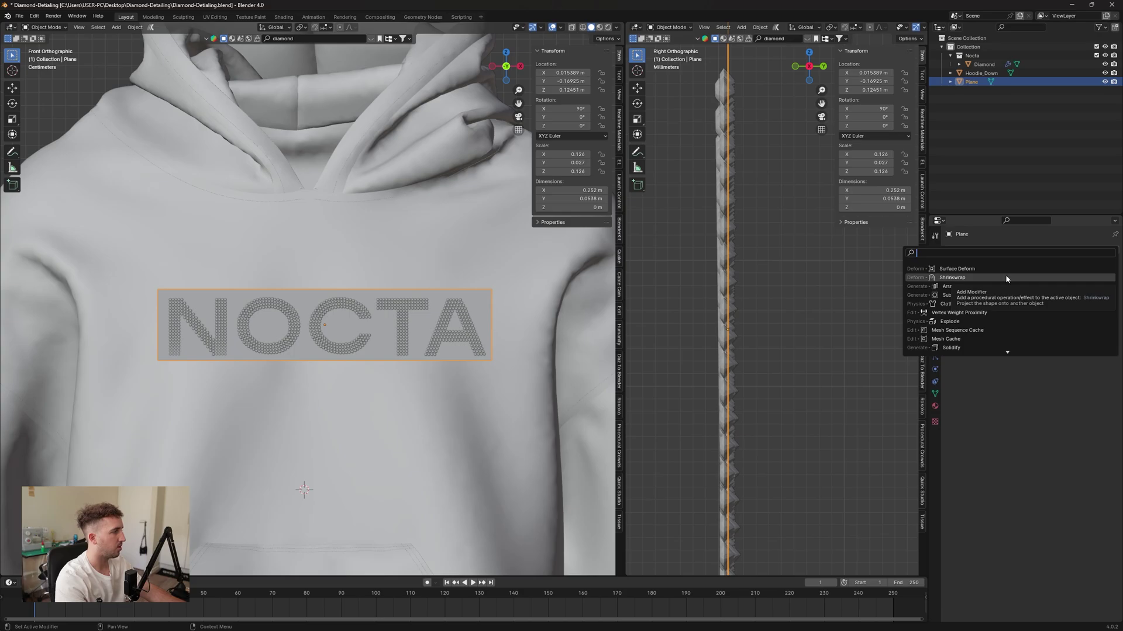
click(1006, 279)
click(1101, 300)
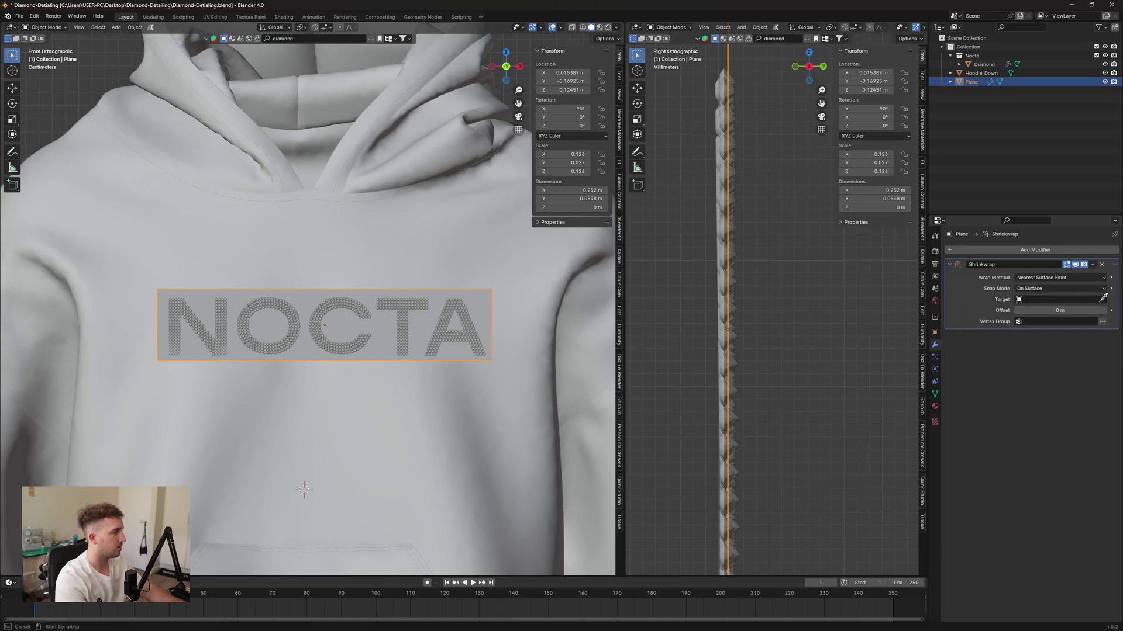
click(363, 242)
scroll(287, 361, up, 2)
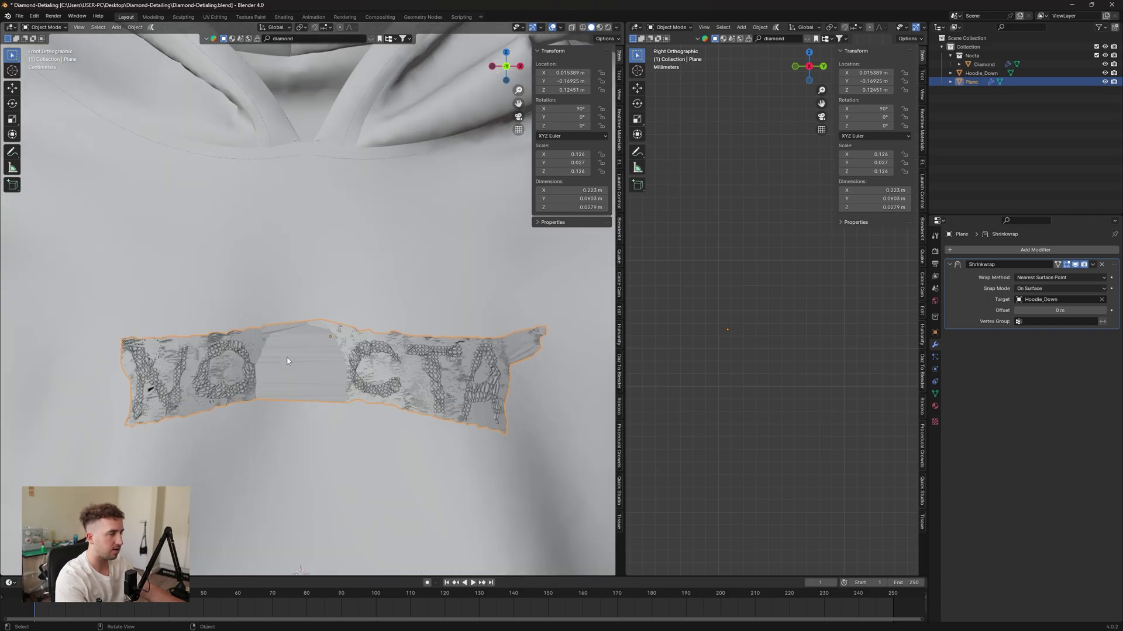
Set the plane's Shrinkwrap snap mode to Above Surface and its wrap method to Project.
click(1051, 289)
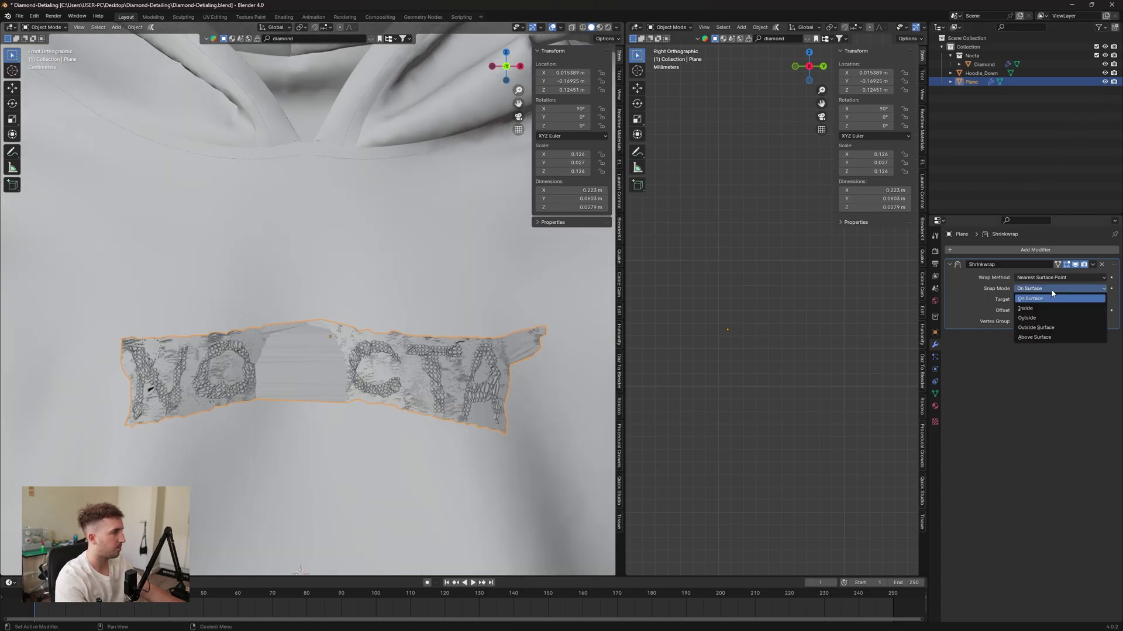
click(1034, 337)
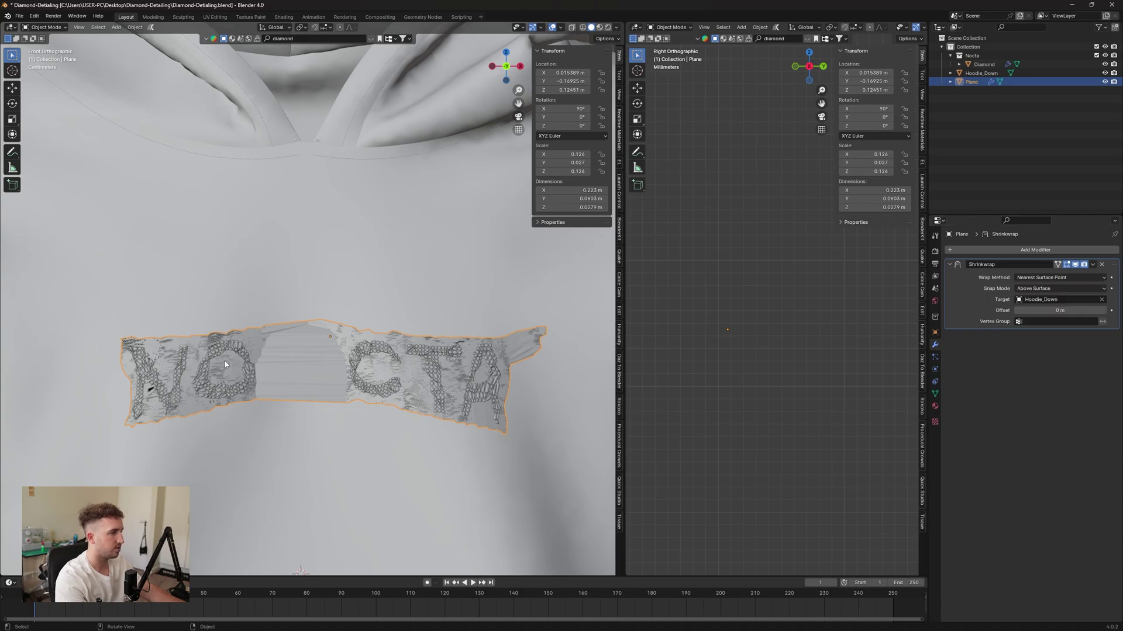
click(1045, 278)
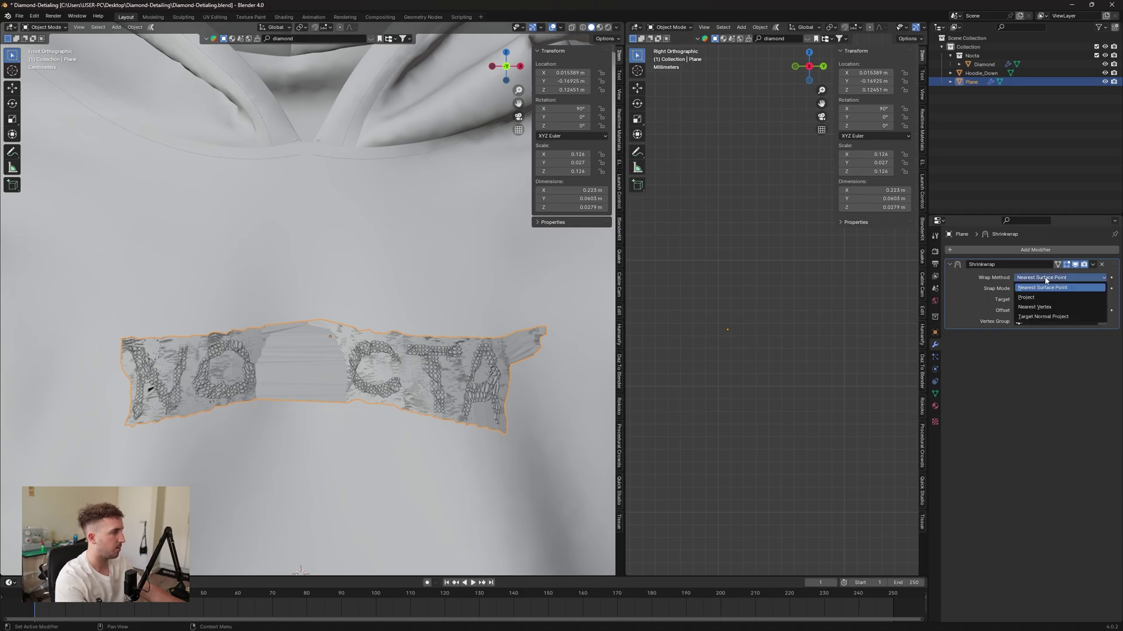
click(1032, 297)
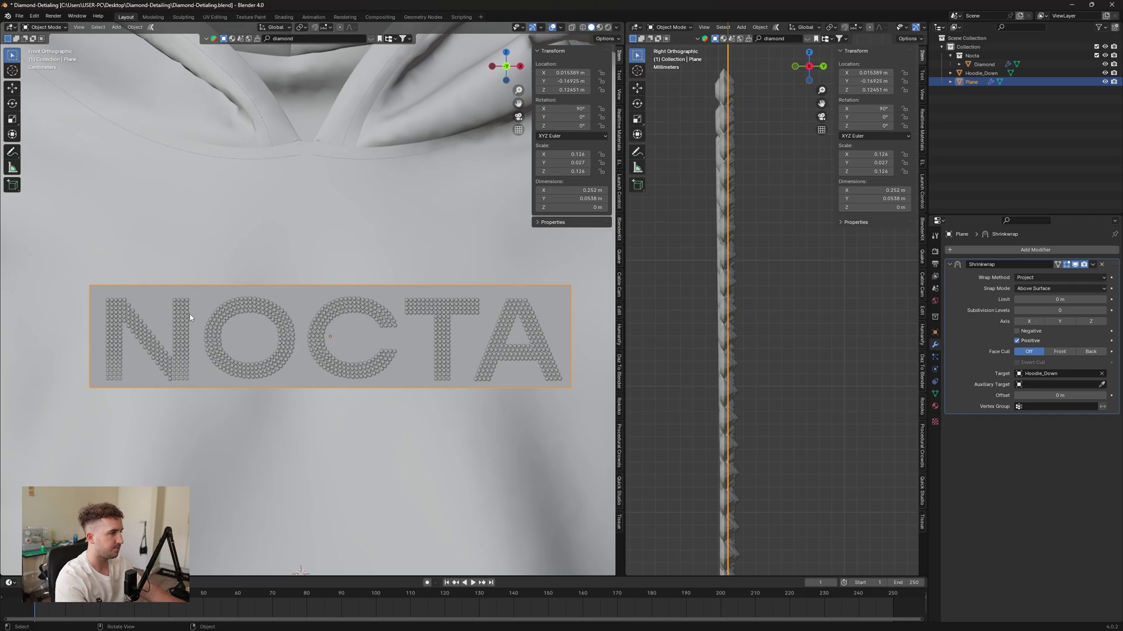
Enable the Negative projection direction in the Shrinkwrap modifier so the plane projects back onto the hoodie's chest.
middle_drag(189, 314, 418, 332)
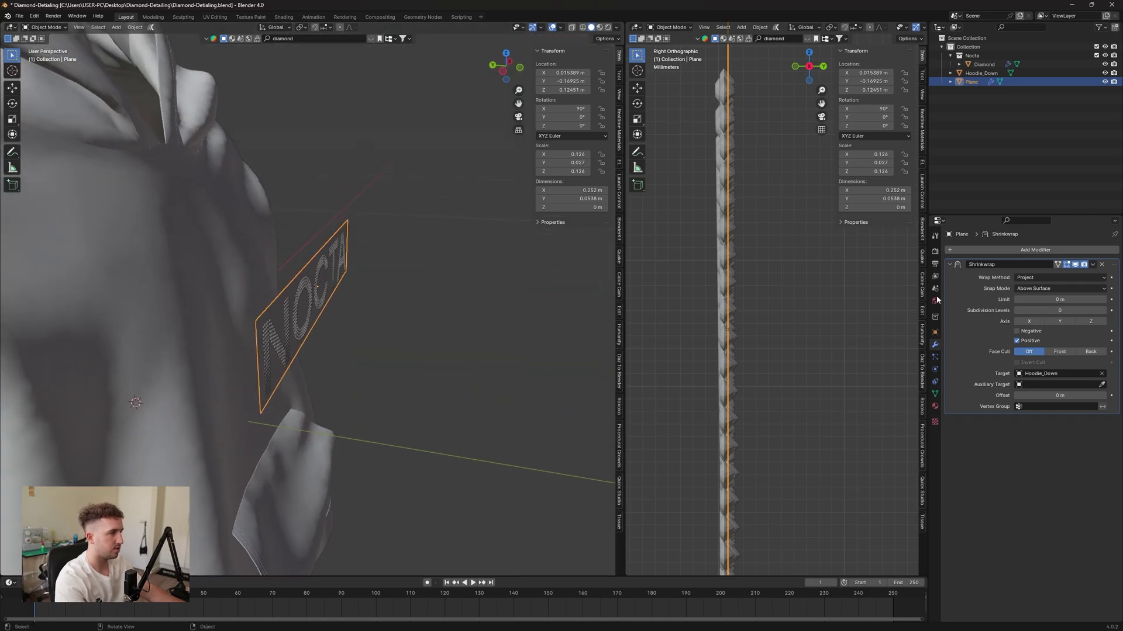
click(1017, 331)
middle_drag(130, 291, 224, 300)
scroll(261, 264, up, 5)
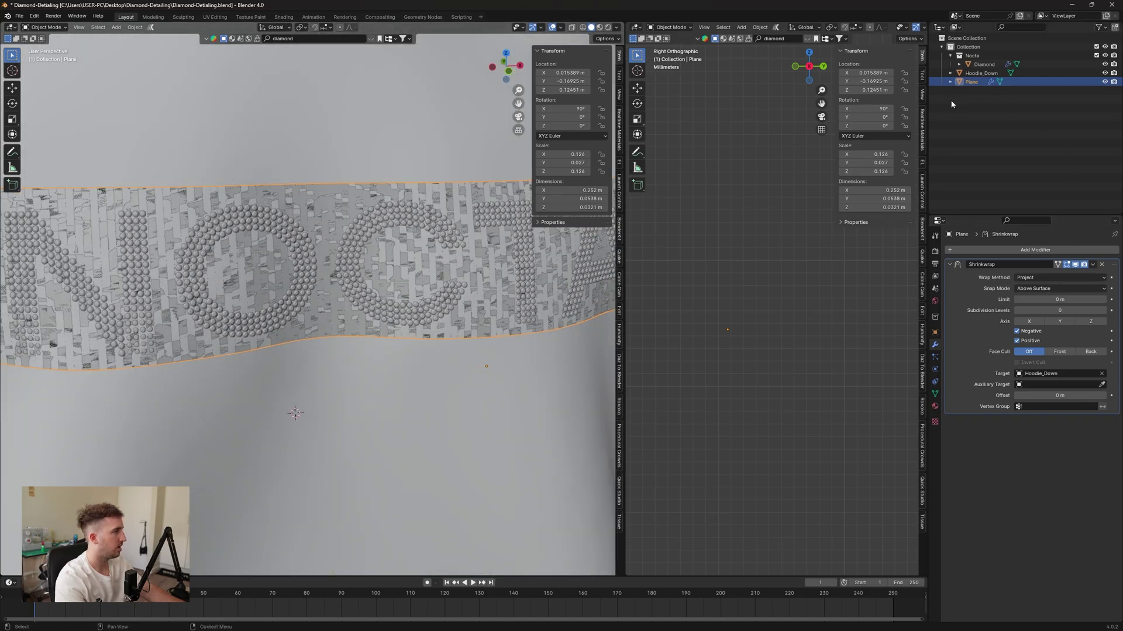
Hide the plane in the viewport and check the diamond lettering on the hoodie from the side and front.
click(1105, 82)
middle_drag(327, 281, 579, 354)
scroll(409, 345, up, 6)
middle_drag(579, 354, 491, 361)
scroll(491, 361, down, 4)
key(KP_1)
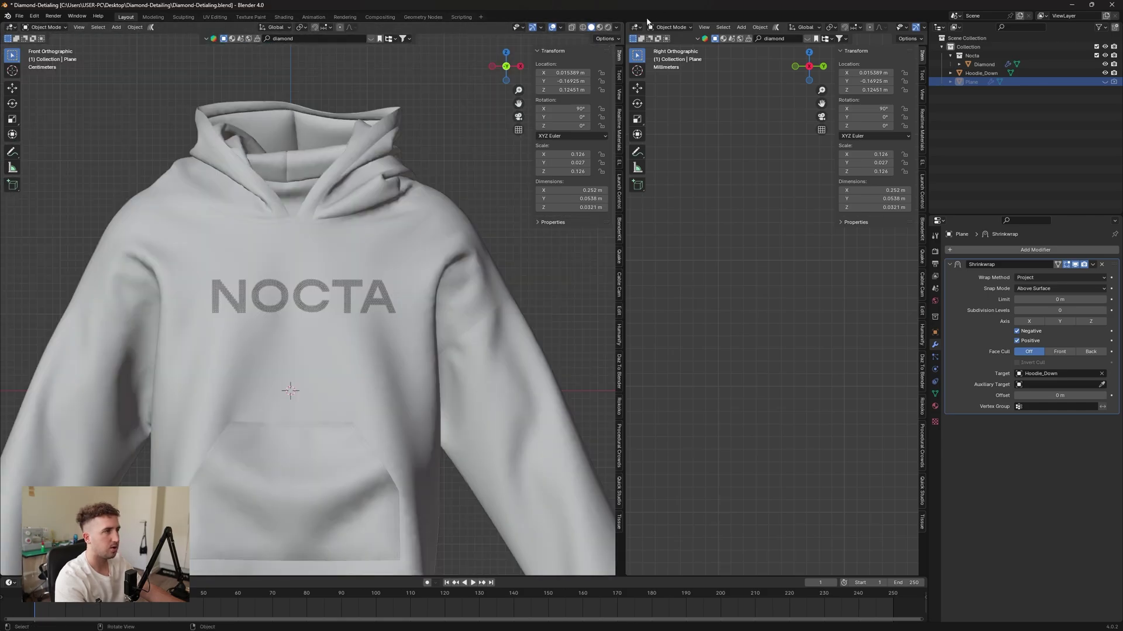
Switch the front viewport to rendered shading and add the 2 Point light setup from Quick Studio.
click(608, 27)
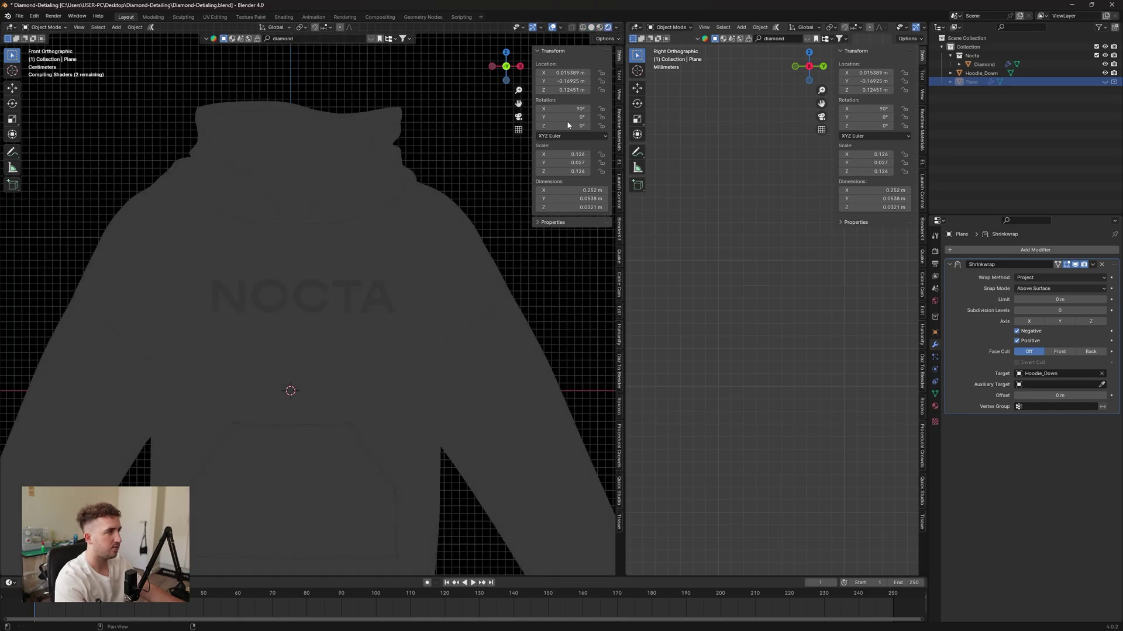
key(n)
click(618, 484)
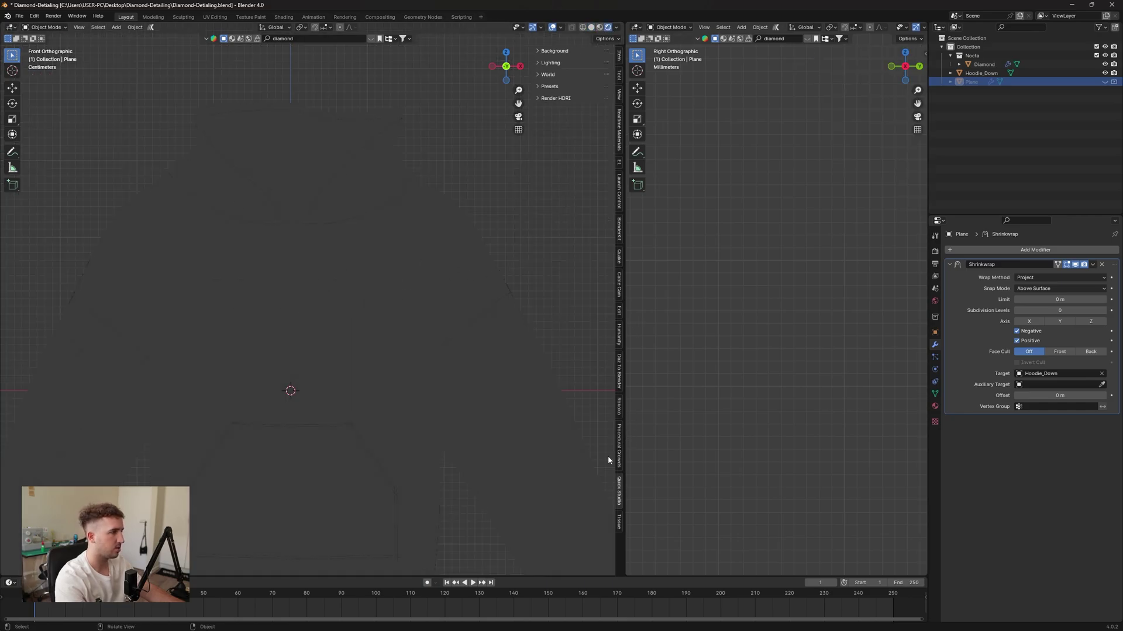
click(549, 51)
click(549, 51)
click(550, 62)
click(575, 112)
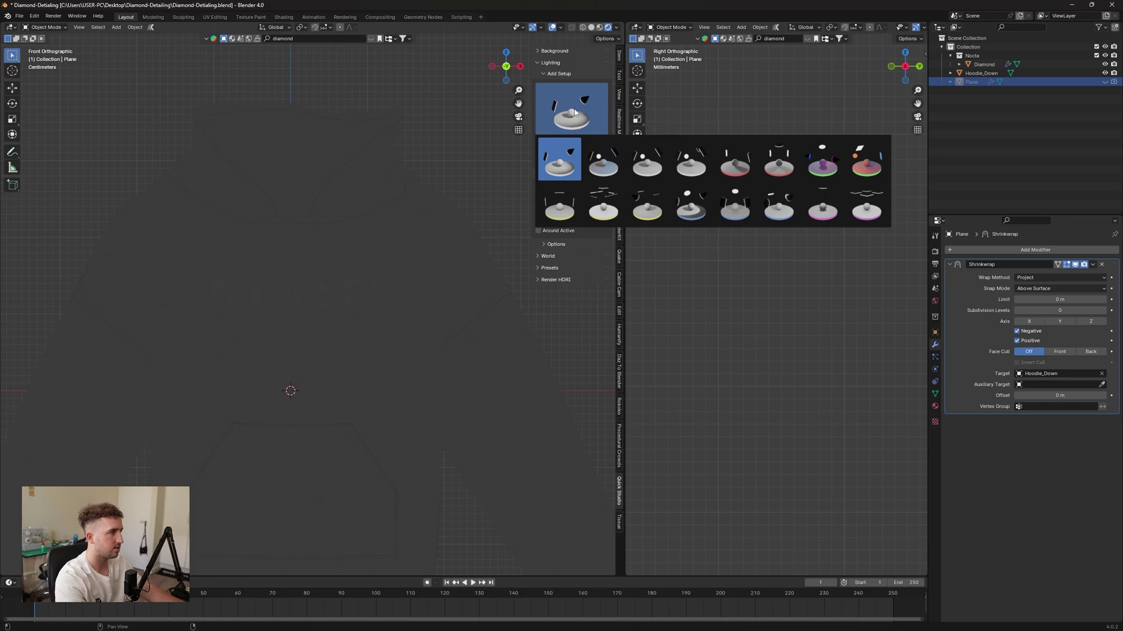
click(573, 146)
click(574, 141)
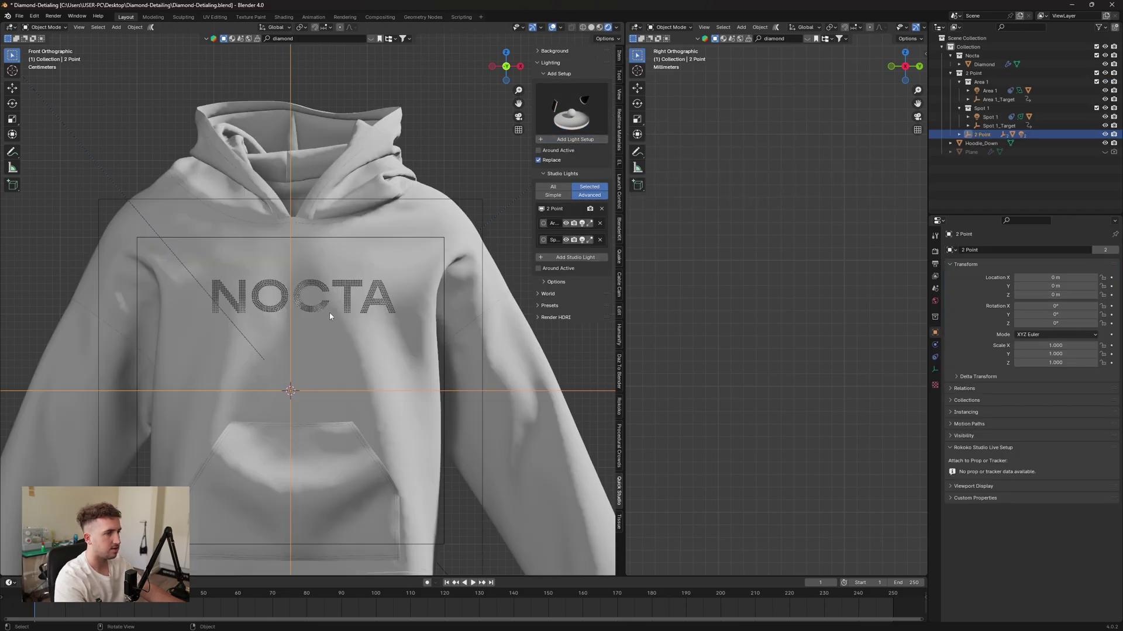
Set the render engine to Cycles with GPU Compute as the device and view the rendered diamond lettering up close.
click(935, 252)
click(1068, 250)
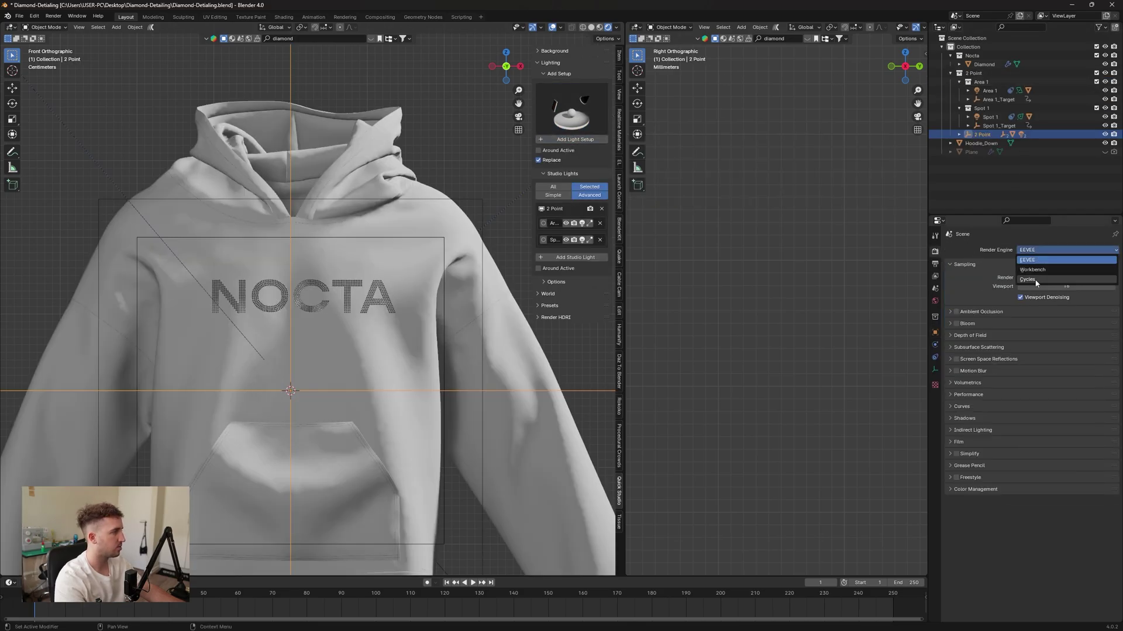
click(1046, 275)
scroll(270, 345, up, 9)
middle_drag(253, 323, 386, 275)
scroll(386, 271, up, 8)
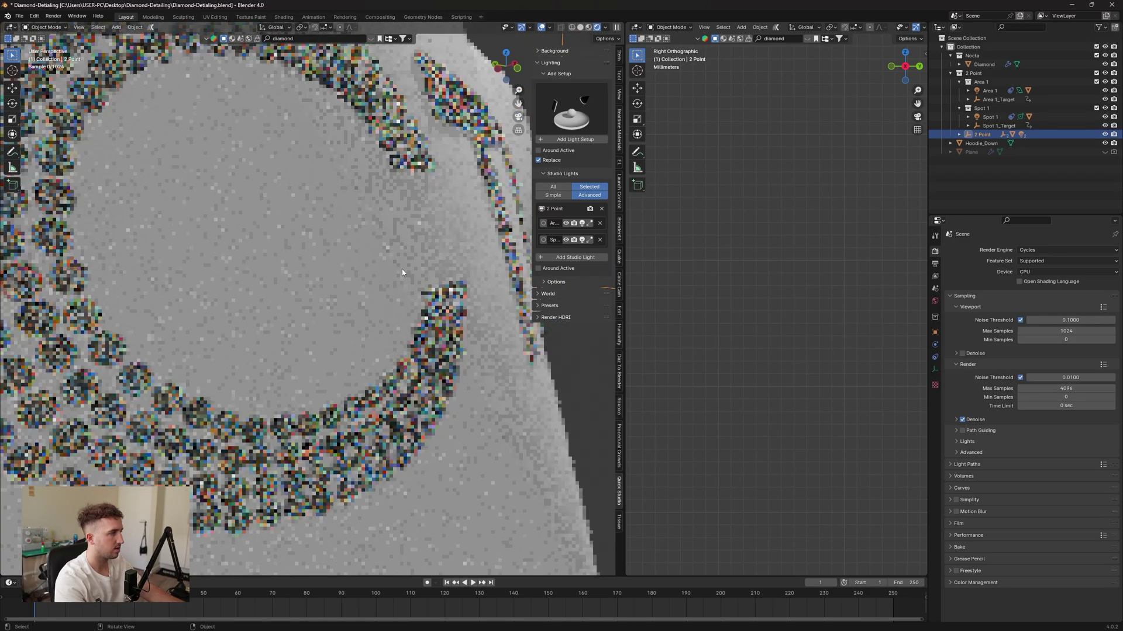
click(1068, 272)
click(1038, 291)
scroll(188, 261, down, 5)
middle_drag(188, 262, 245, 246)
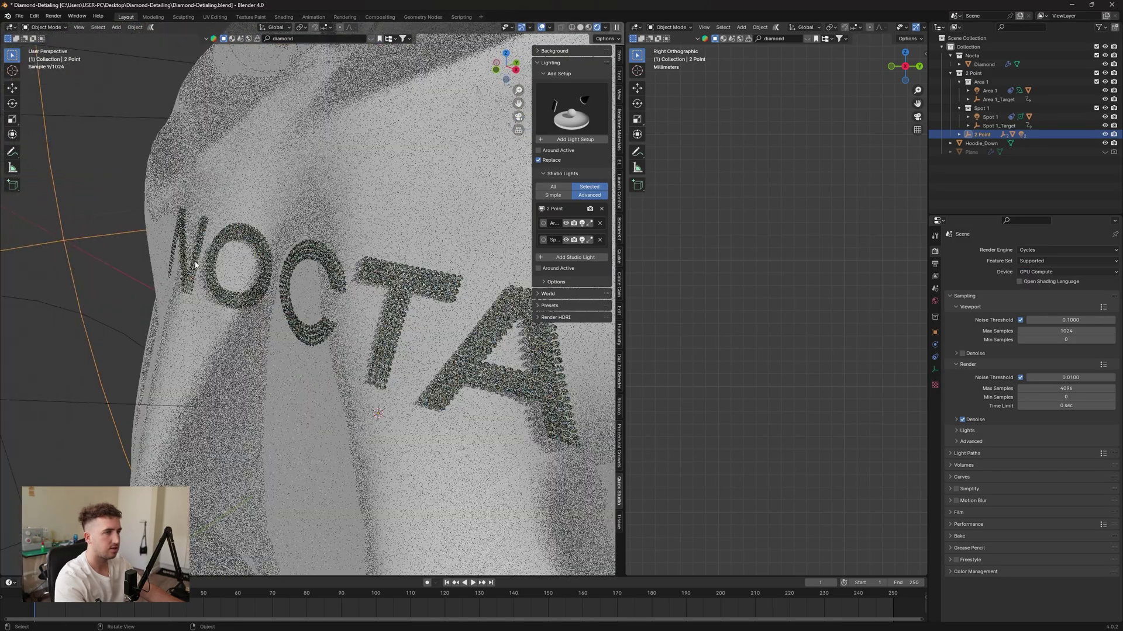